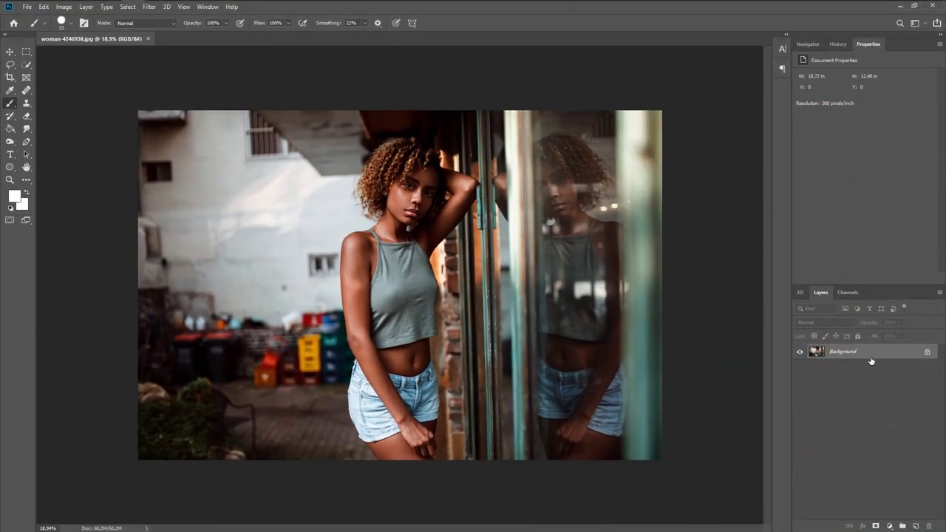
Step: Duplicate the Background layer into Background copy and zoom in on the photo
left_click_drag(871, 361, 916, 525)
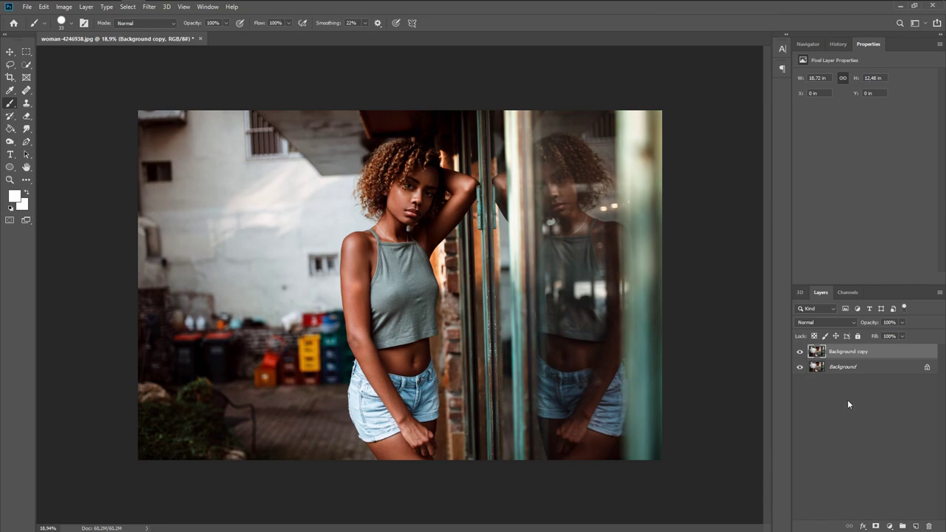
key("ctrl+plus")
Step: Quick-select the glass door frame beside the woman
left_click(27, 65)
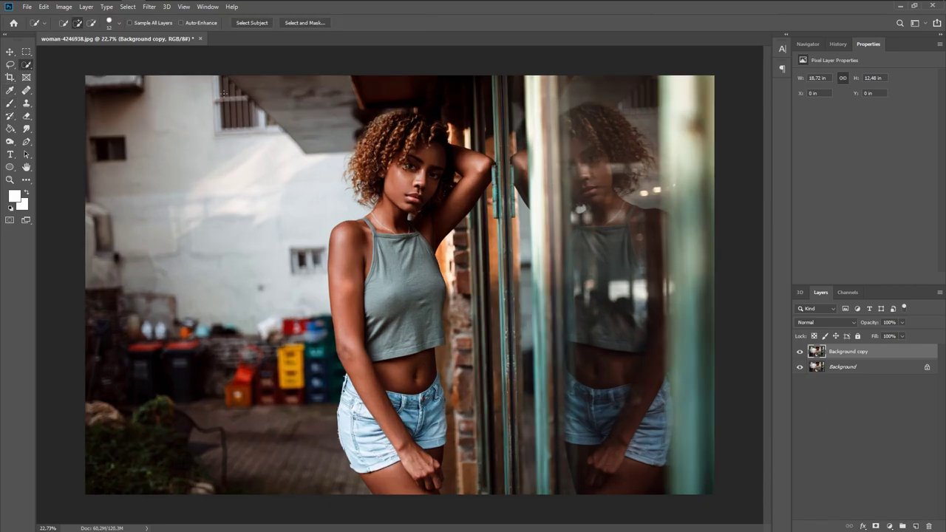
left_click_drag(511, 82, 520, 194)
scroll(501, 275, "up", 3)
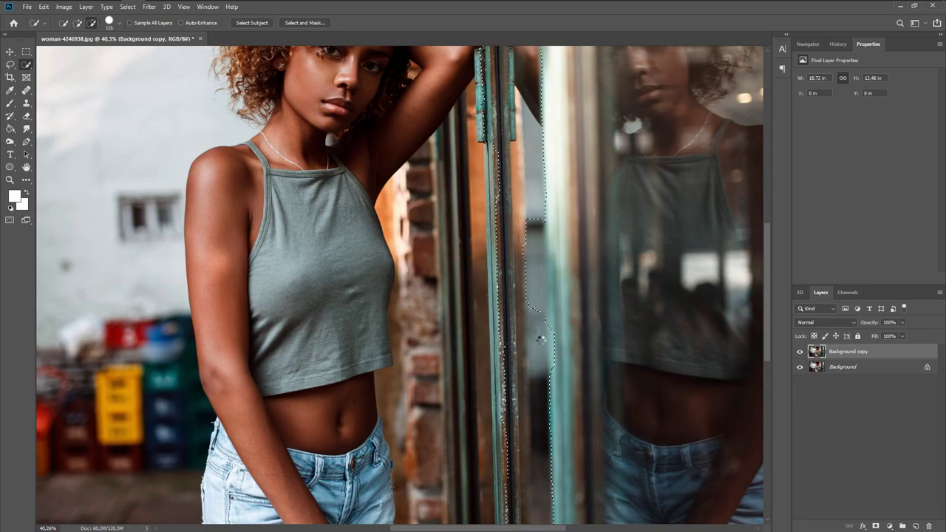
scroll(501, 276, "down", 1)
scroll(500, 275, "up", 3)
scroll(501, 276, "down", 4)
scroll(619, 327, "down", 4)
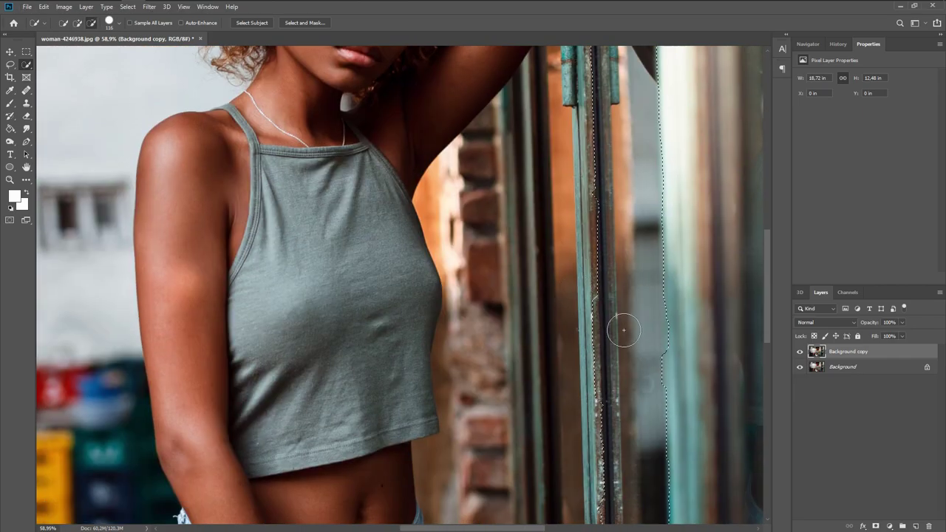
scroll(610, 281, "down", 4)
scroll(551, 166, "down", 4)
scroll(612, 270, "up", 5)
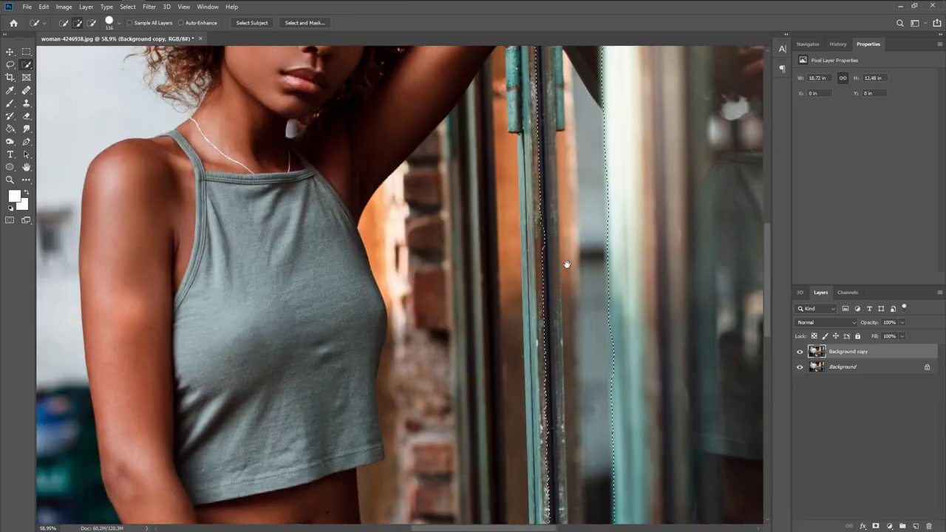
scroll(566, 264, "up", 5)
scroll(501, 286, "down", 4)
Step: Output the selection via Select and Mask as a New Layer with Layer Mask
left_click(304, 22)
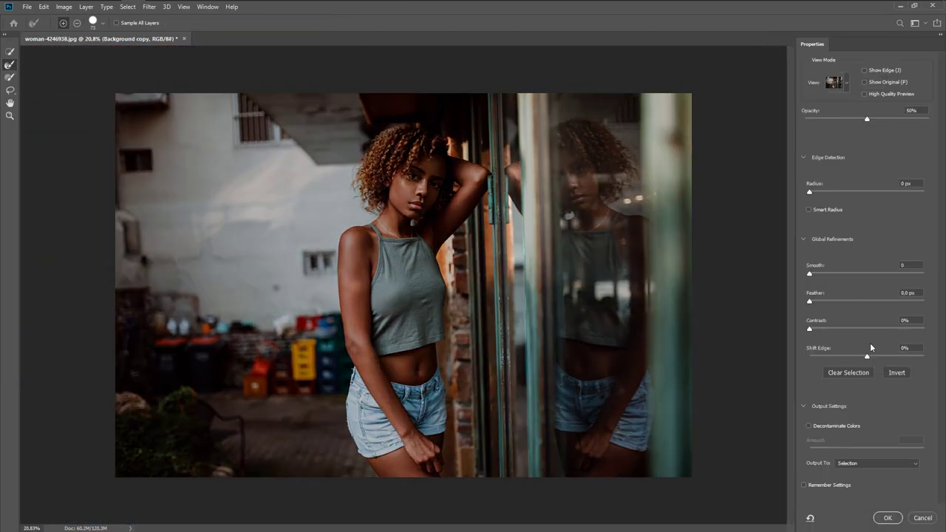
left_click(877, 462)
left_click(864, 494)
left_click(887, 518)
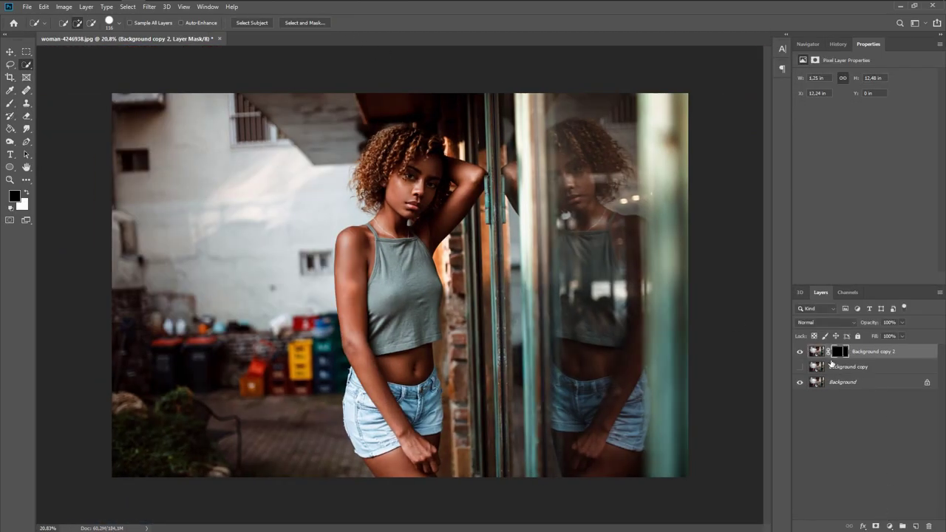
left_click(875, 372)
Step: Add a Color Lookup adjustment layer using Moonlight.3DL
left_click(889, 526)
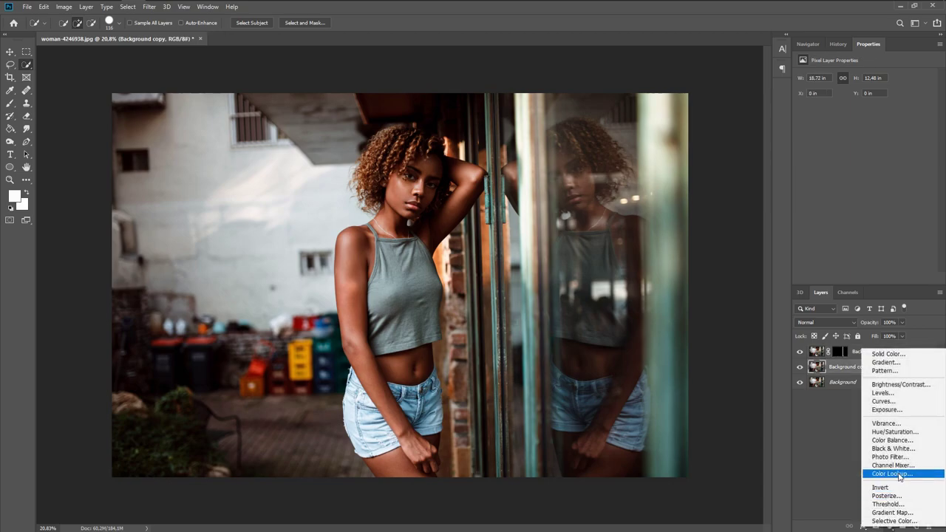
left_click(887, 476)
left_click(884, 77)
left_click(815, 323)
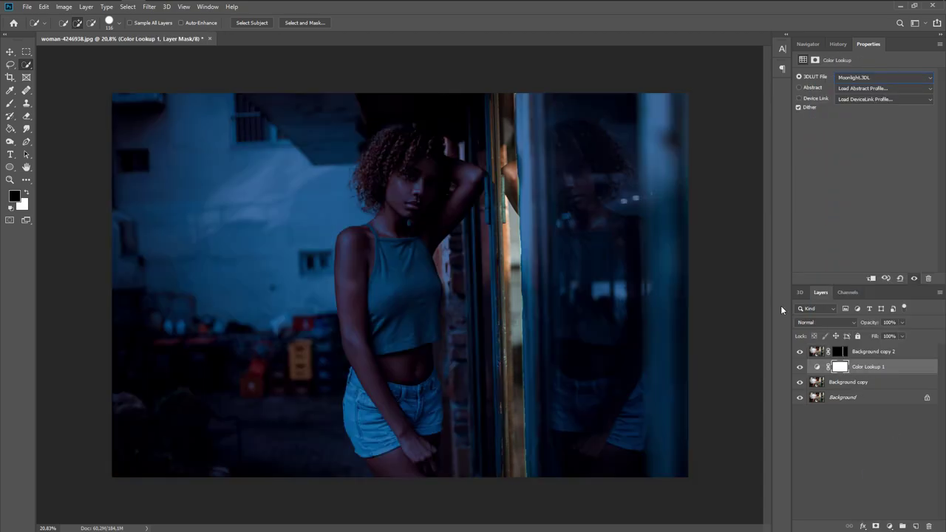
Step: Add a Brightness/Contrast adjustment layer with Contrast at -23
left_click(889, 526)
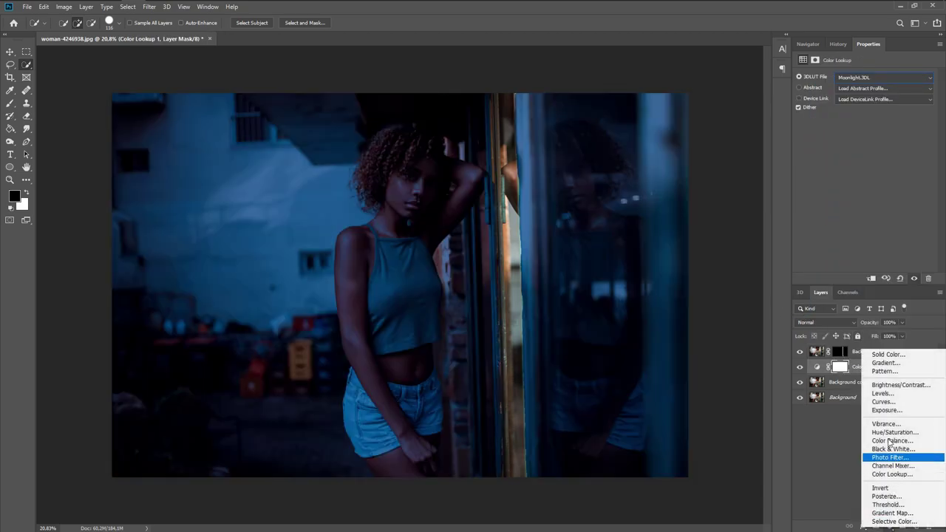
left_click(894, 357)
mouse_move(863, 126)
left_mouse_down()
mouse_move(792, 123)
mouse_move(855, 127)
mouse_move(794, 126)
mouse_move(835, 122)
left_mouse_up()
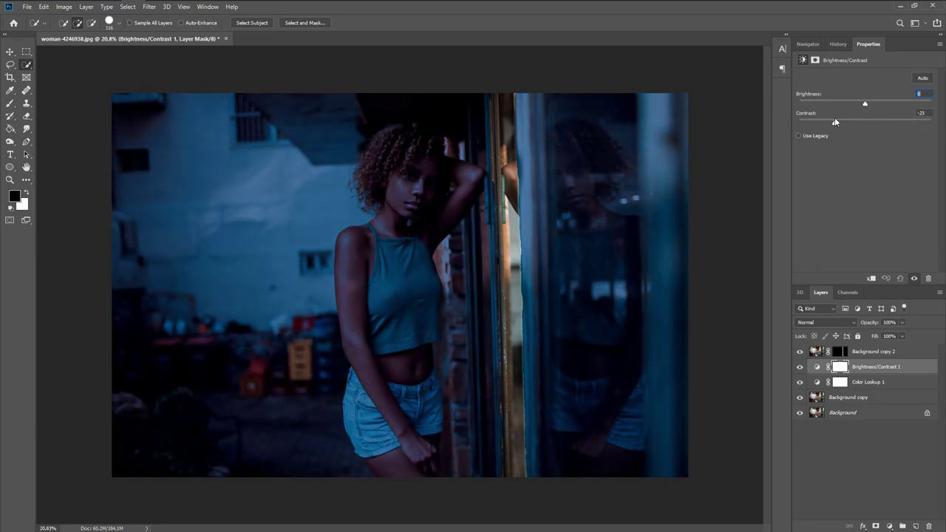
left_click(887, 471)
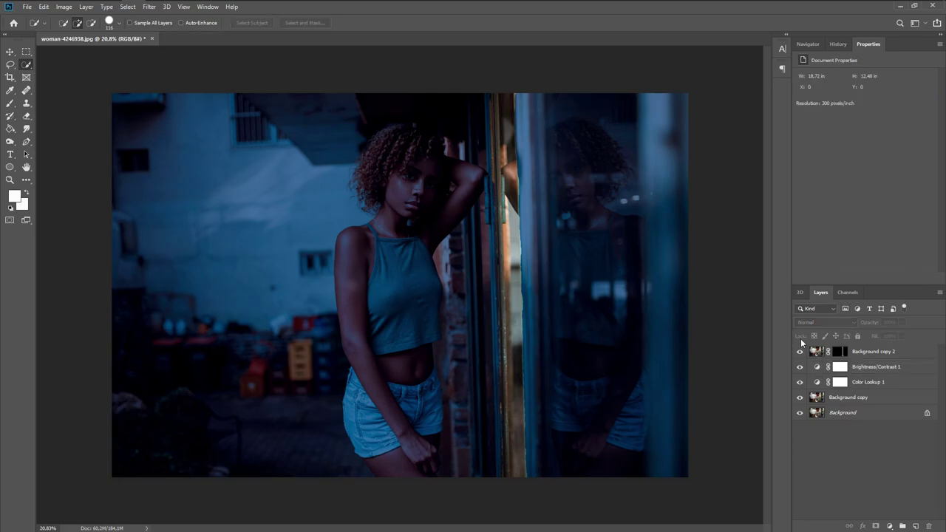
left_click(837, 368)
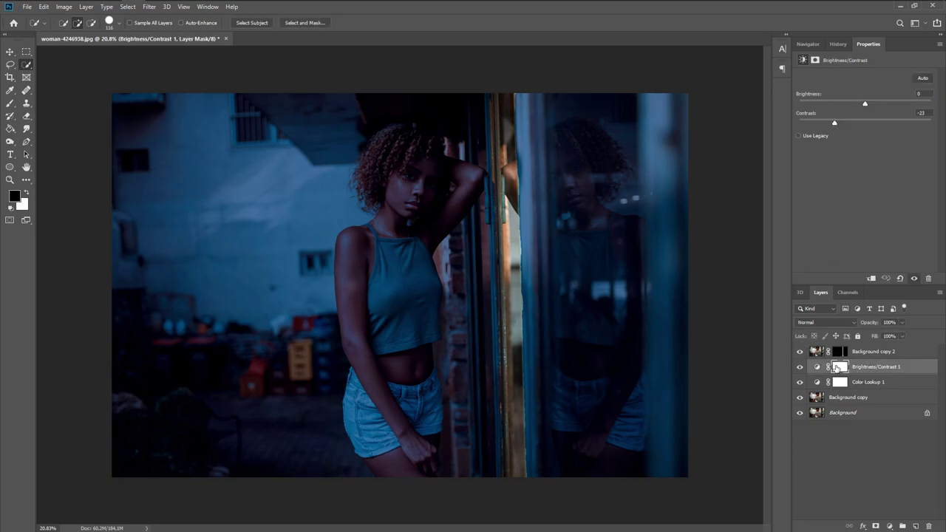
scroll(433, 184, "up", 2)
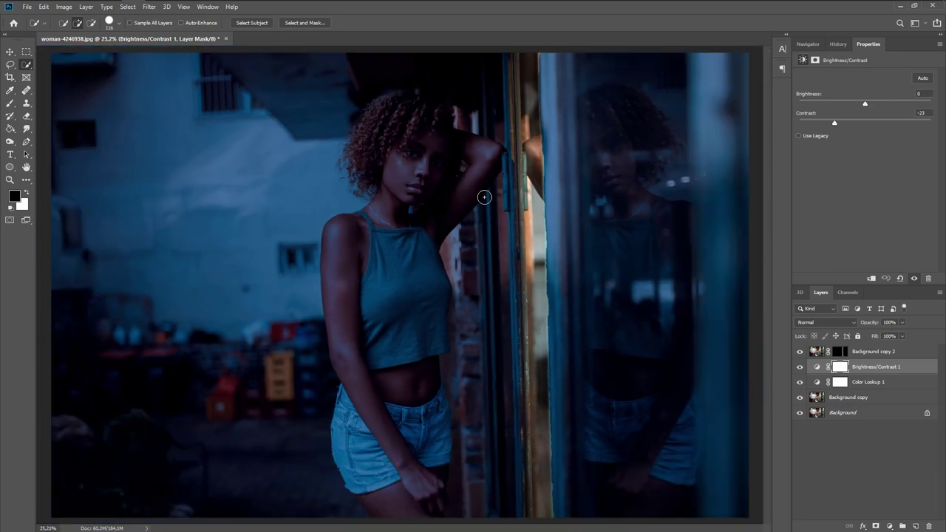
scroll(484, 197, "down", 1)
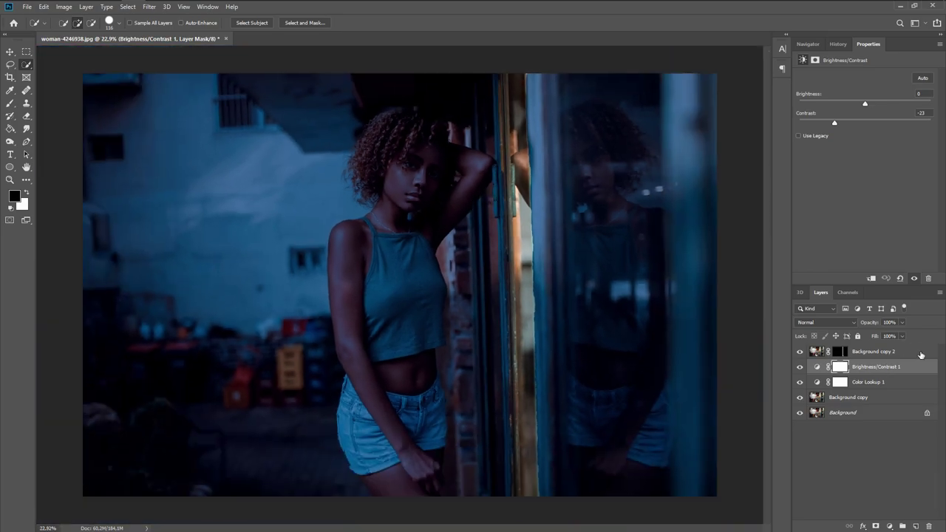
left_click(916, 353)
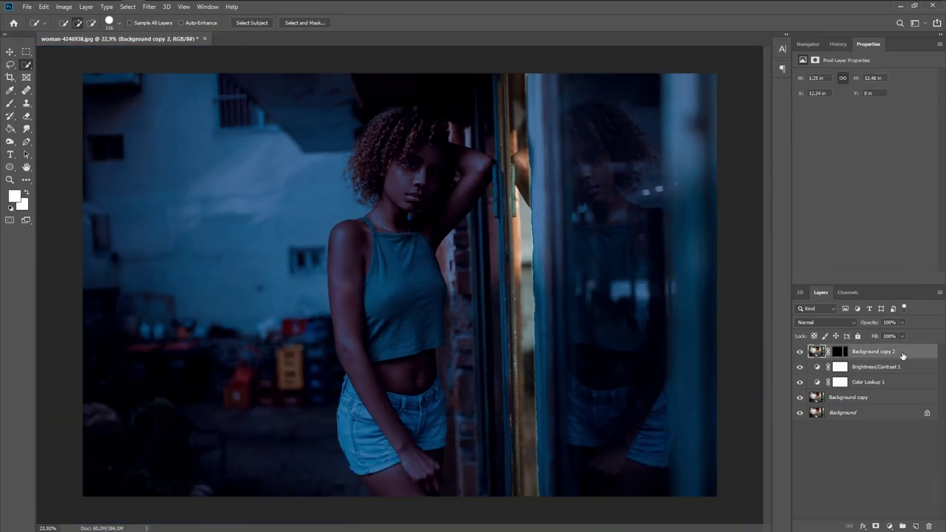
Step: Convert Background copy 2 to a smart object and apply a 5-pixel Gaussian Blur
right_click(903, 355)
left_click(796, 252)
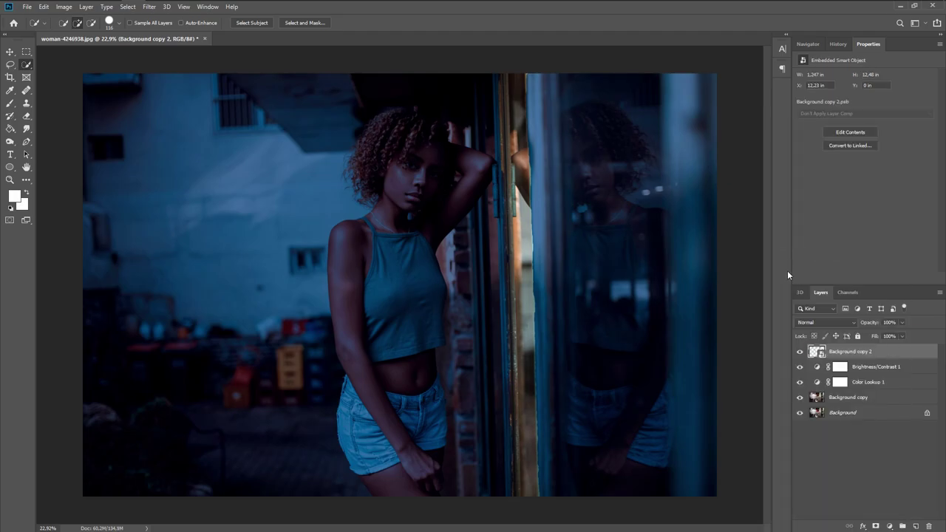
left_click(150, 8)
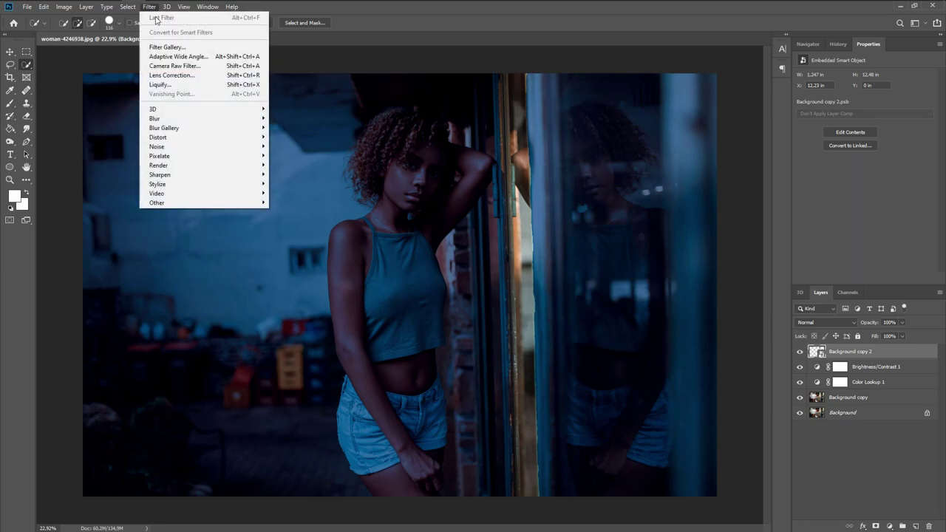
mouse_move(155, 118)
left_click(288, 156)
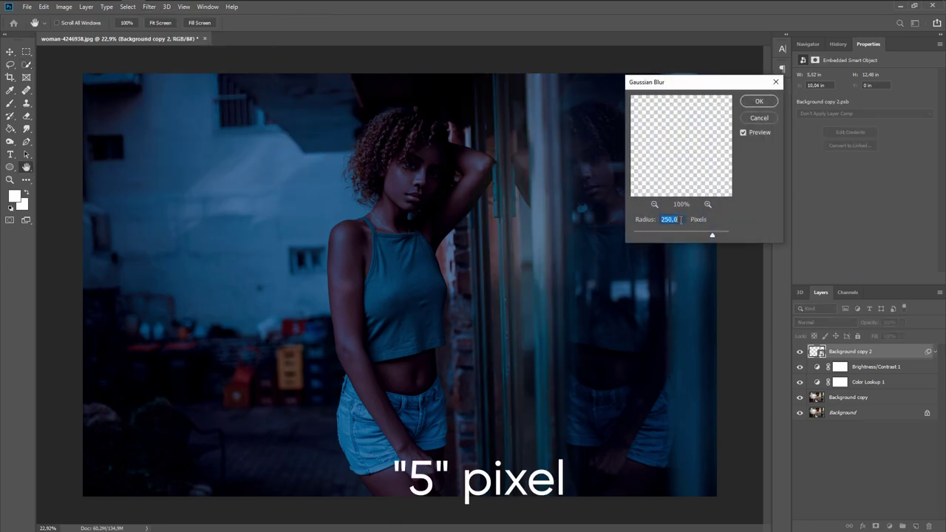
type("5")
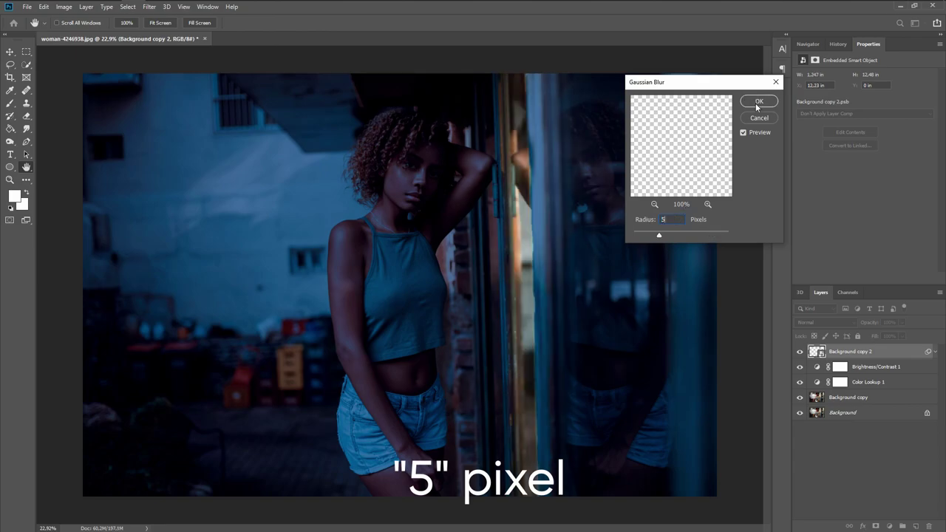
left_click(756, 103)
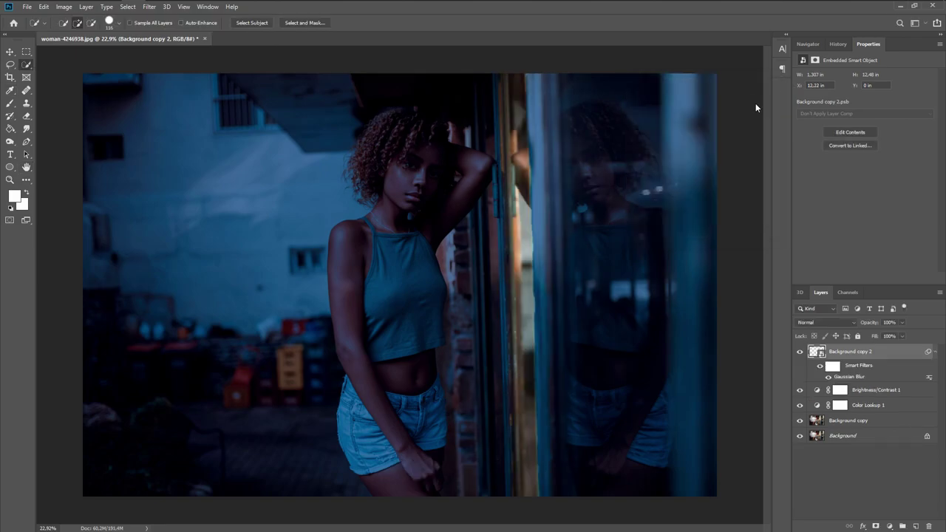
Step: Set Background copy 2 to Linear Dodge (Add) and duplicate it
left_click(848, 324)
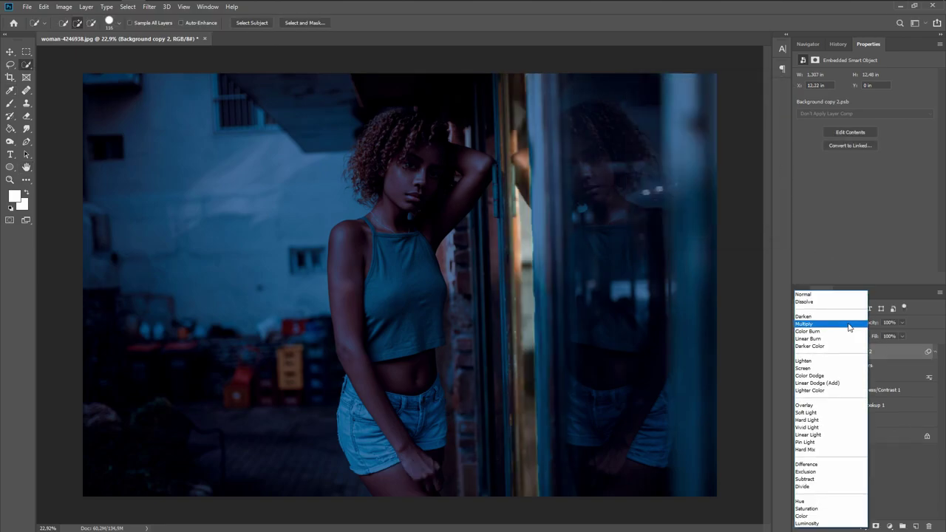
left_click(825, 385)
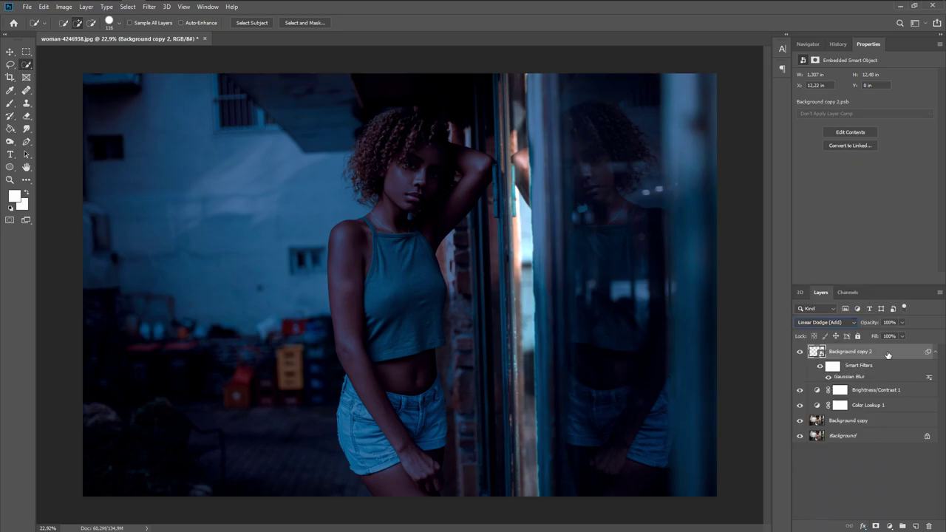
left_click_drag(892, 354, 917, 525)
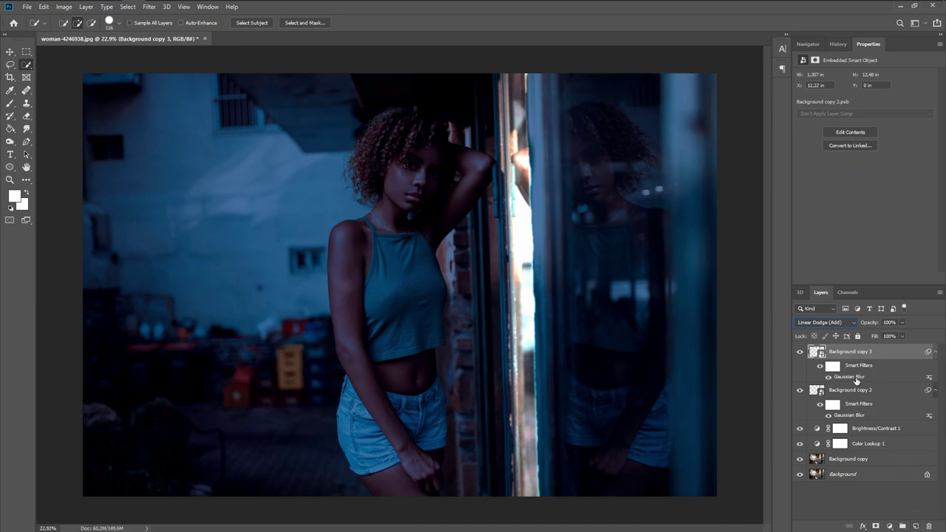
Step: Re-blur Background copy 3 at 125 px, duplicate it, and blur Background copy 4 at 250 px
double_click(850, 376)
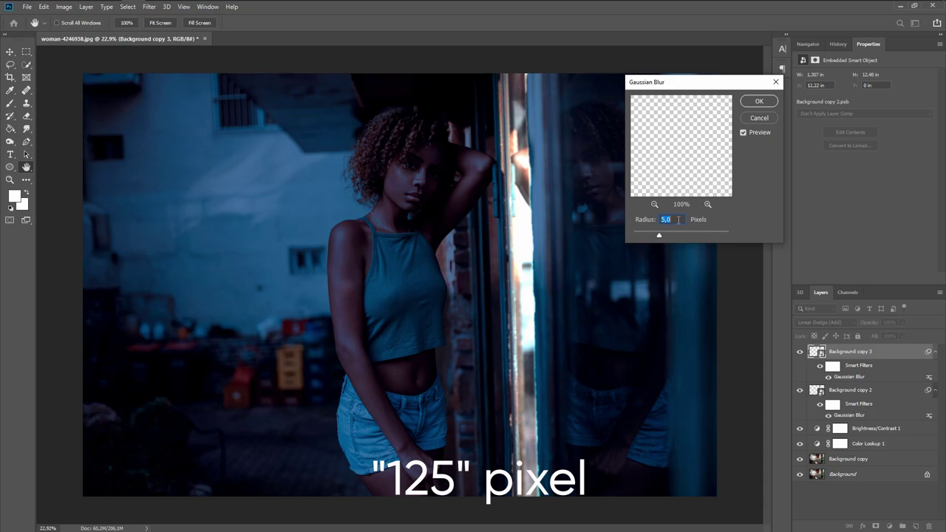
type("25")
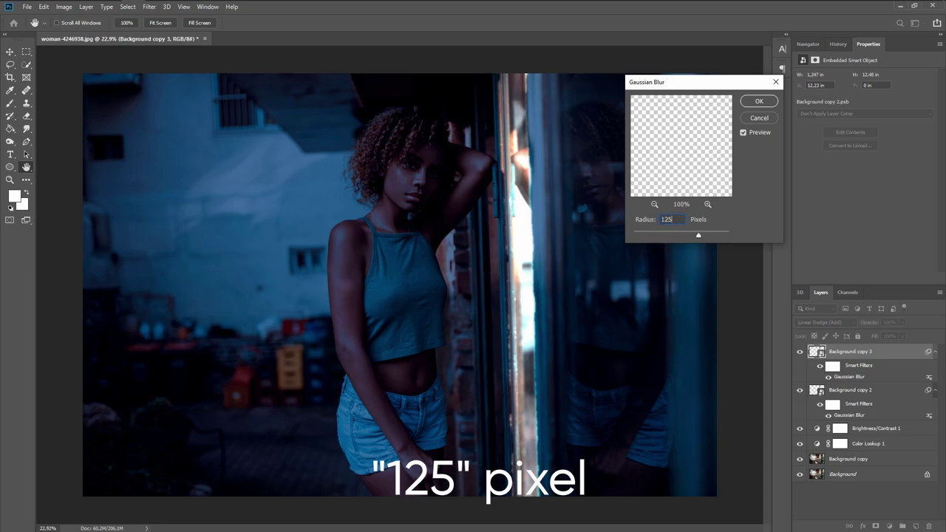
left_click(759, 101)
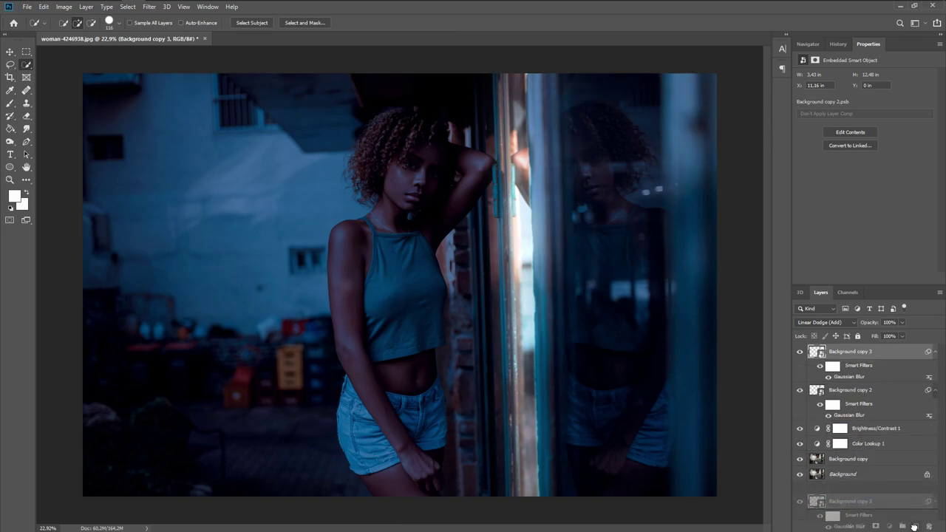
left_click_drag(889, 352, 916, 526)
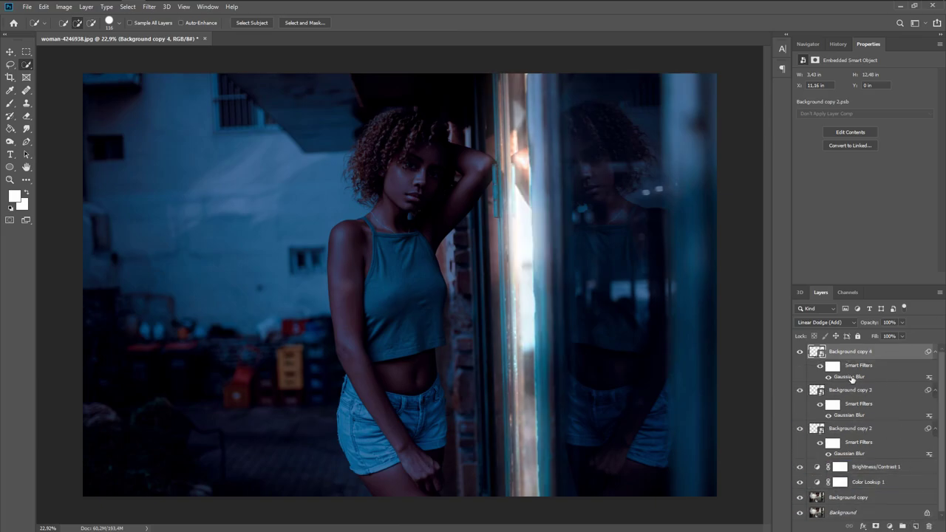
double_click(850, 377)
type("250")
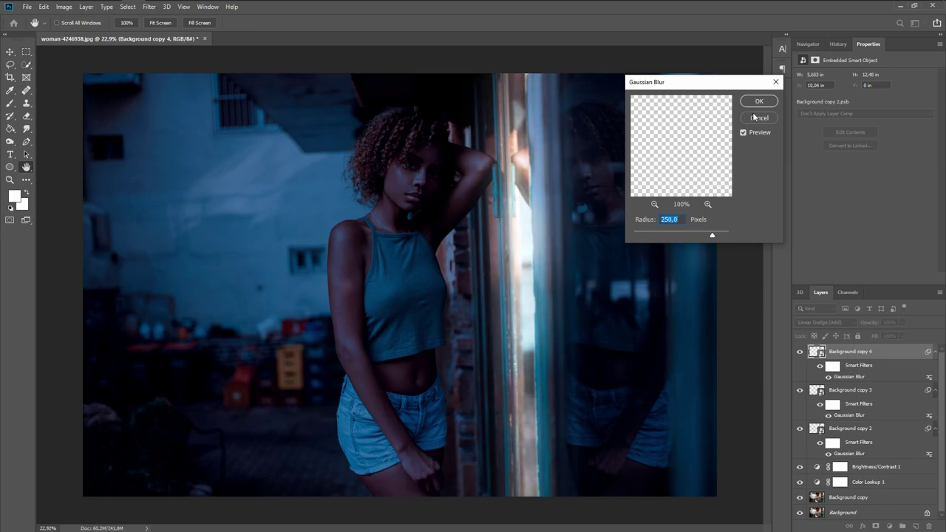
left_click(762, 102)
Step: Fit the image in view and group the three blurred copies into Group 1
key("w")
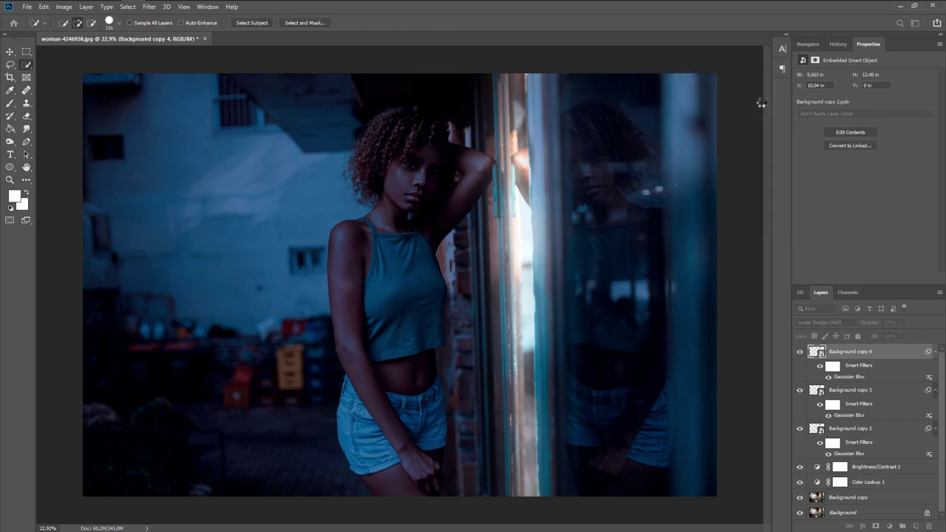
key("ctrl+minus")
key("ctrl+0")
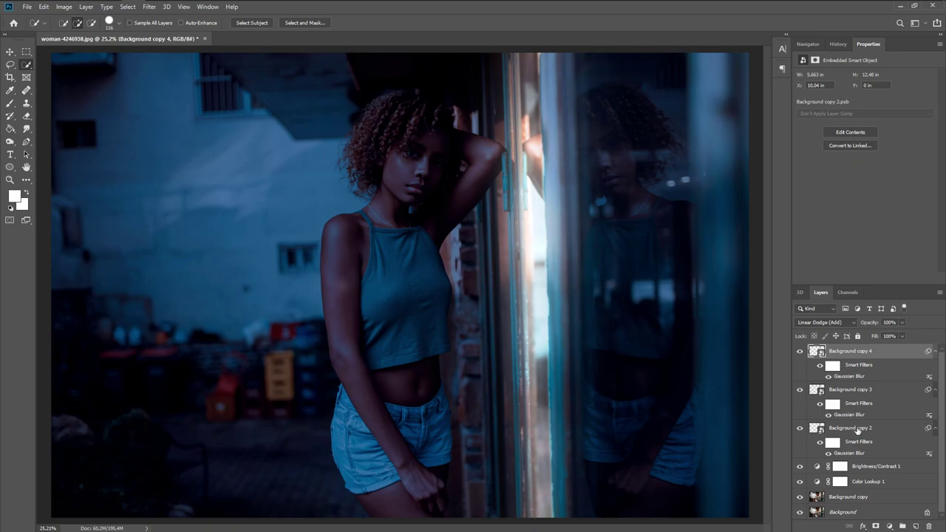
left_click(857, 431, "shift")
key("ctrl+g")
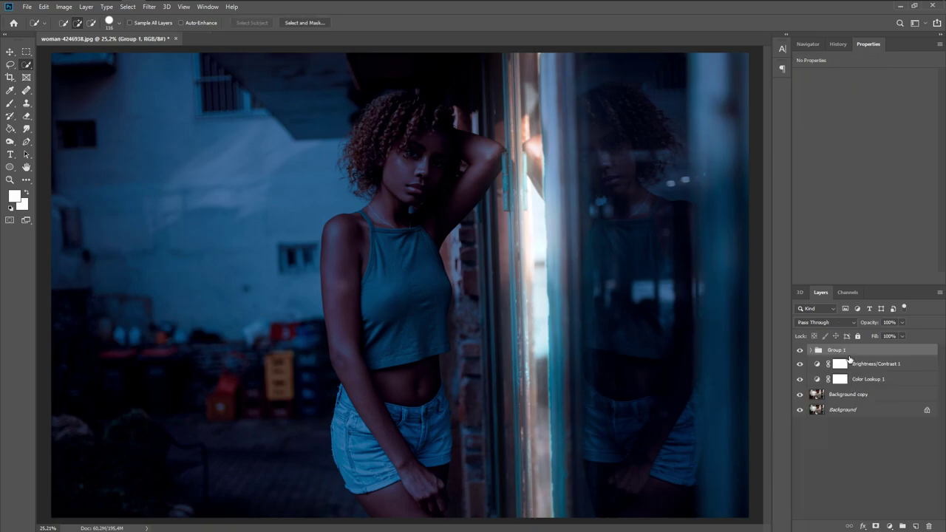
key("ctrl+z")
left_click_drag(859, 434, 898, 521)
Step: Target the Color Lookup 1 mask with a soft round brush at 46% flow, about 287 px
left_click(840, 379)
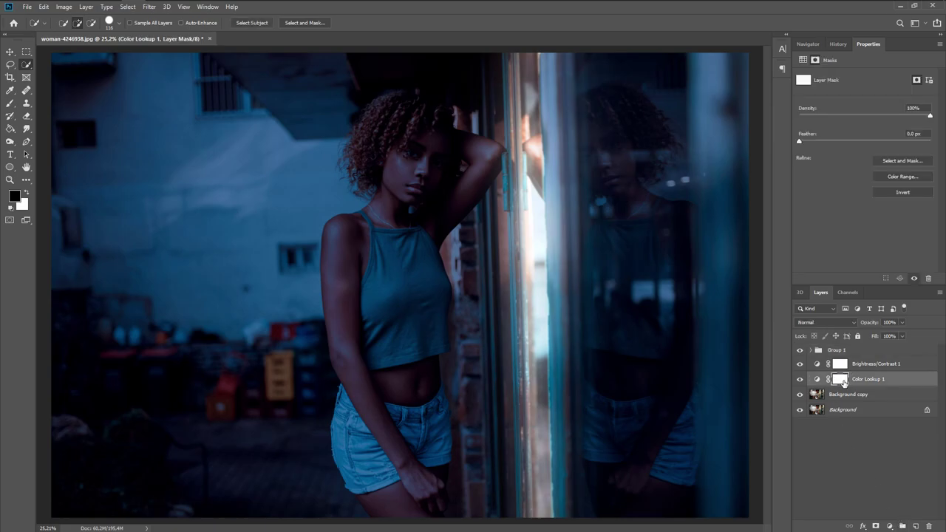
left_click(10, 104)
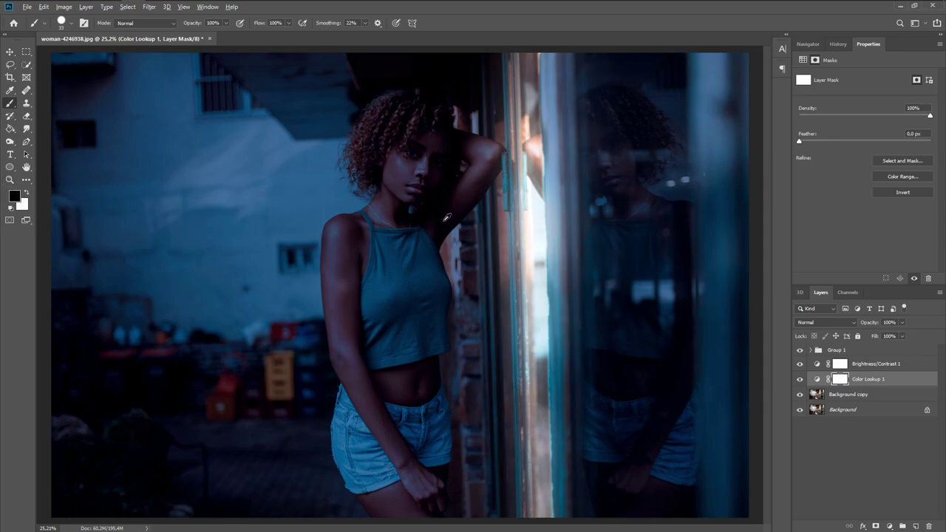
right_click(446, 218, "alt")
right_click(453, 208)
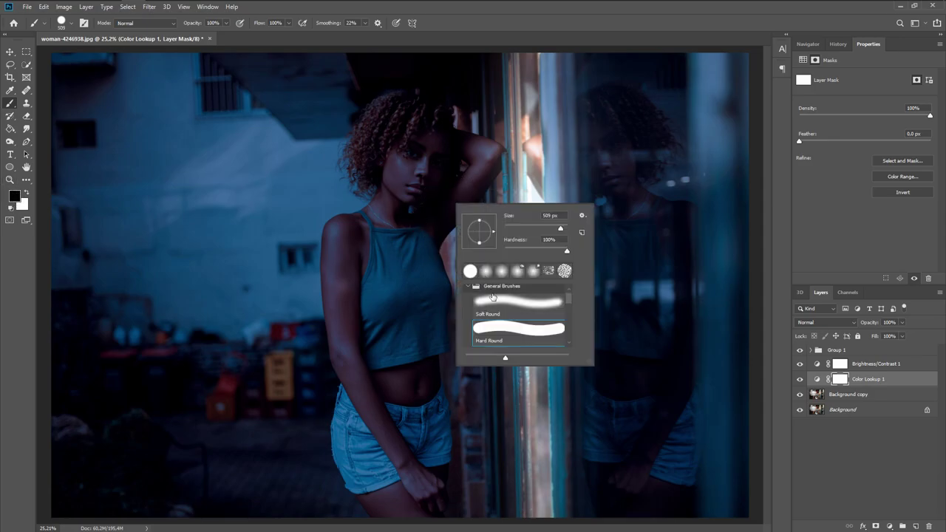
left_click(492, 300)
key("Return")
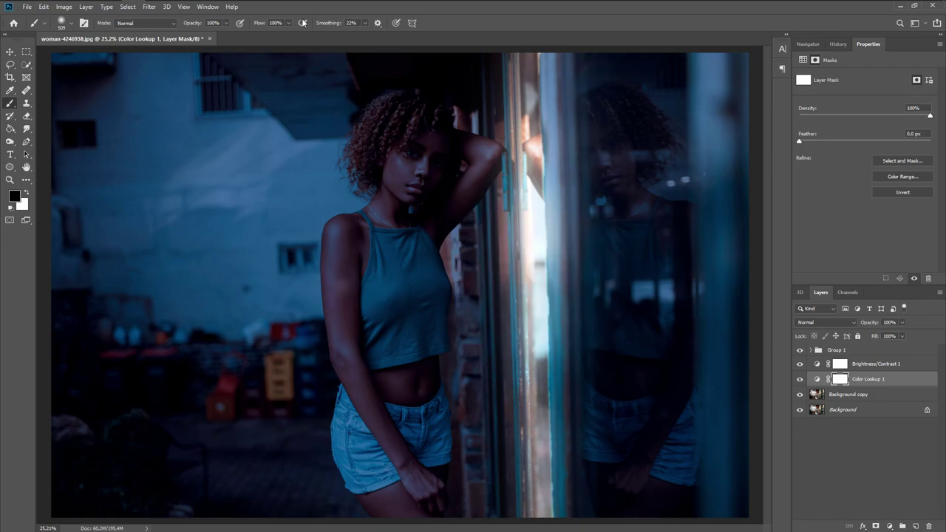
left_click_drag(260, 26, 216, 22)
mouse_move(489, 162)
left_mouse_down()
mouse_move(430, 259)
mouse_move(438, 226)
mouse_move(480, 181)
mouse_move(437, 249)
mouse_move(436, 507)
mouse_move(436, 156)
mouse_move(483, 152)
mouse_move(414, 244)
mouse_move(439, 501)
mouse_move(419, 211)
mouse_move(429, 436)
mouse_move(494, 159)
mouse_move(473, 207)
left_mouse_up()
Step: Fine-tune brush flow, size and colours to mask the blue tone off the woman's torso
key("shift+1")
key("shift+2")
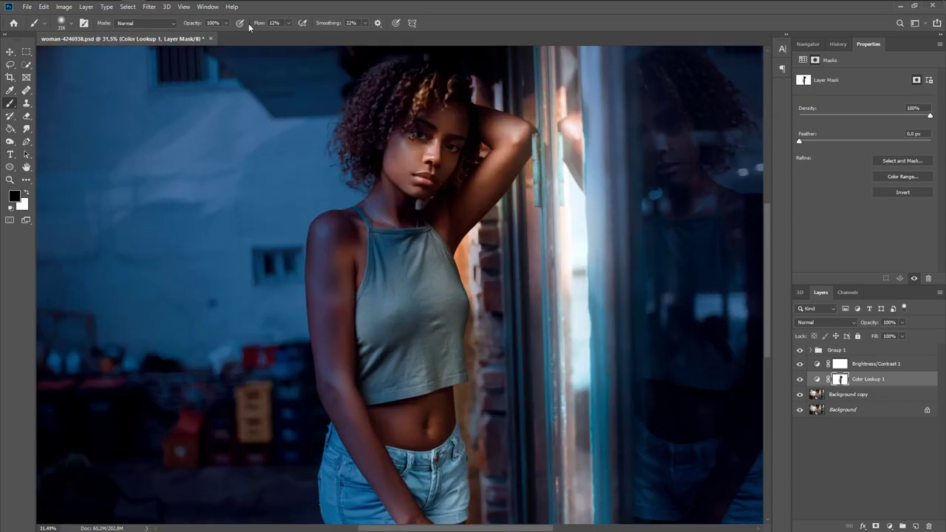
key("x")
key("shift+0")
key("shift+5")
key("bracketleft")
key("bracketleft")
key("bracketleft")
scroll(321, 285, "up", 2)
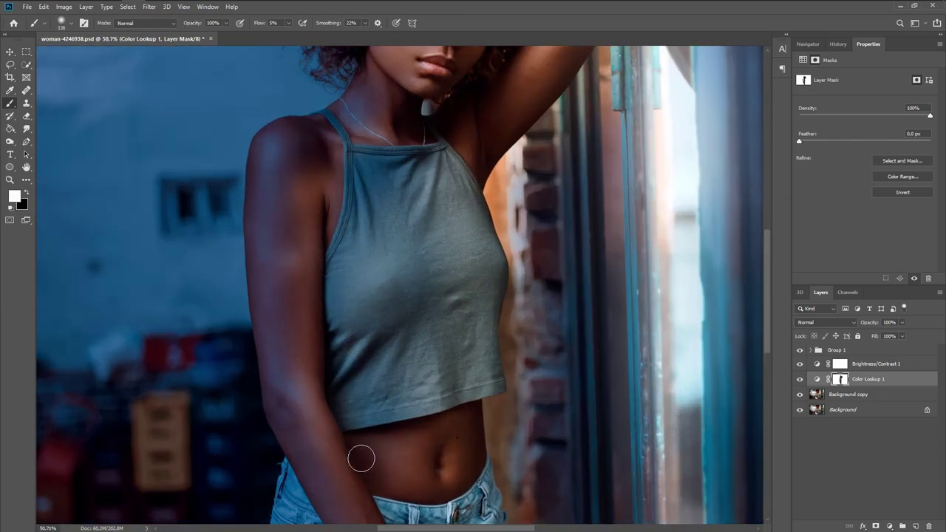
scroll(361, 451, "down", 3)
scroll(373, 152, "up", 2)
scroll(384, 163, "down", 2)
scroll(444, 196, "down", 1)
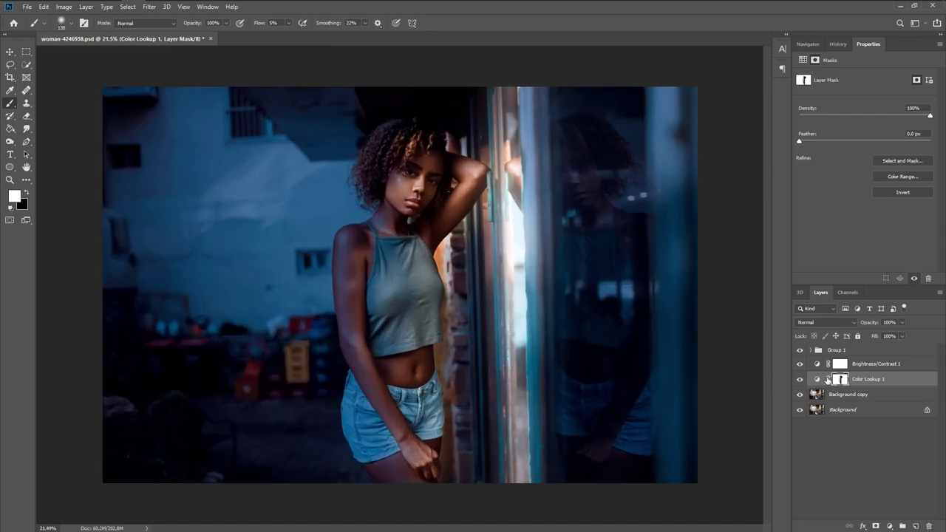
left_click(892, 353)
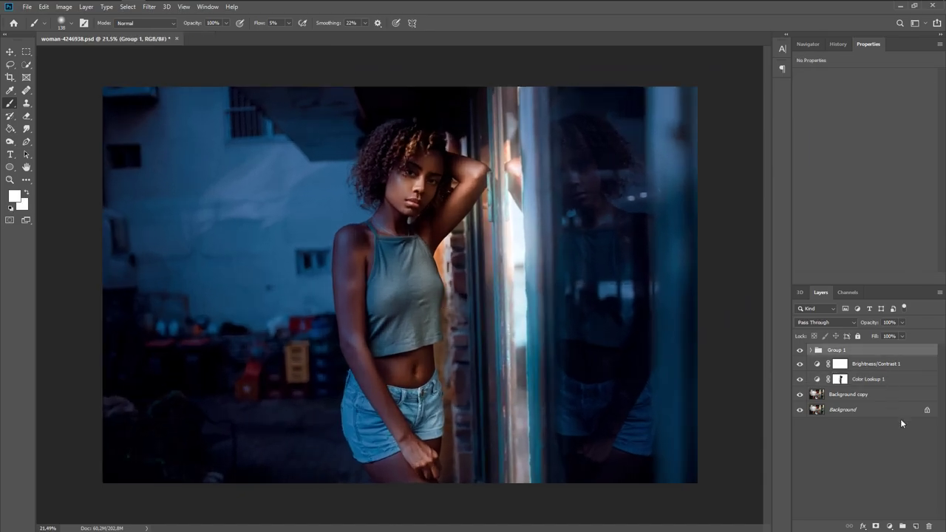
Step: Create Layer 1 with a bright cyan Linear Dodge Outer Glow sized 131 px
left_click(916, 526)
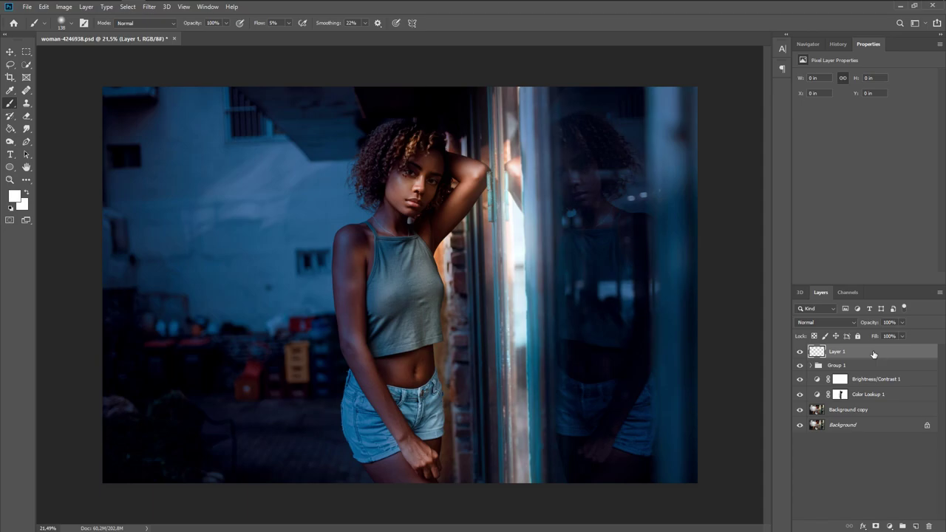
double_click(873, 350)
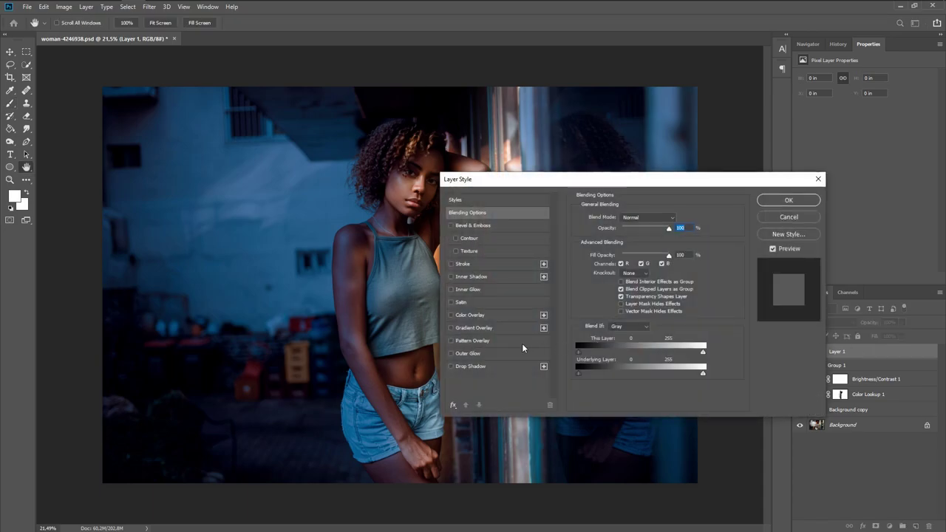
left_click(488, 353)
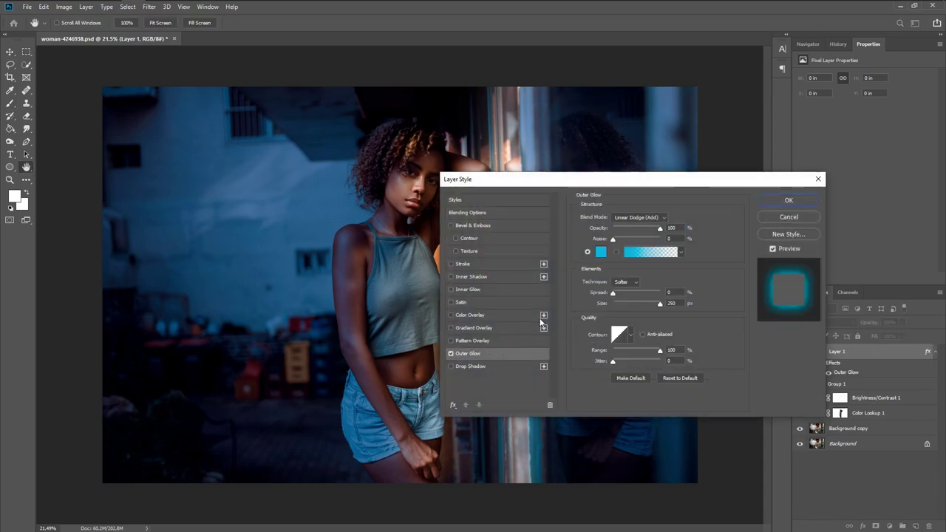
mouse_move(659, 229)
left_mouse_down()
mouse_move(650, 231)
mouse_move(670, 233)
left_mouse_up()
left_click_drag(660, 303, 641, 304)
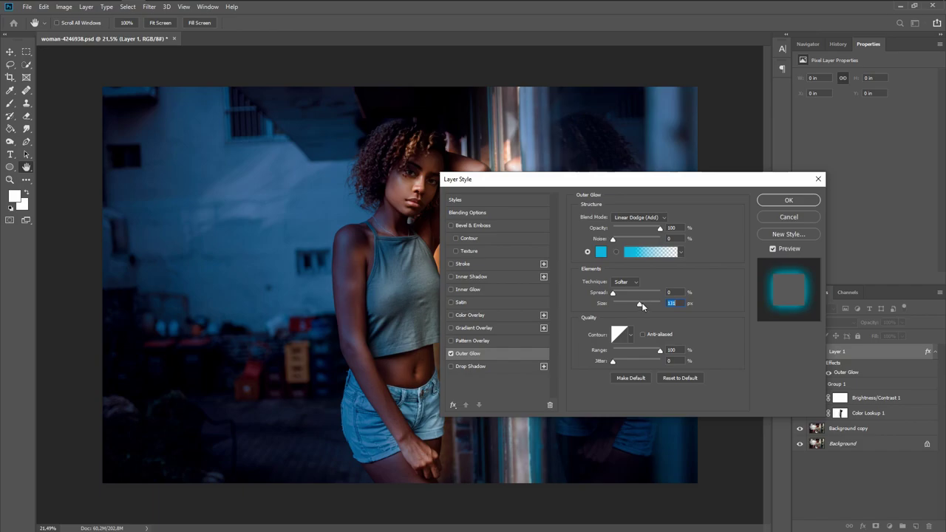
left_click(602, 252)
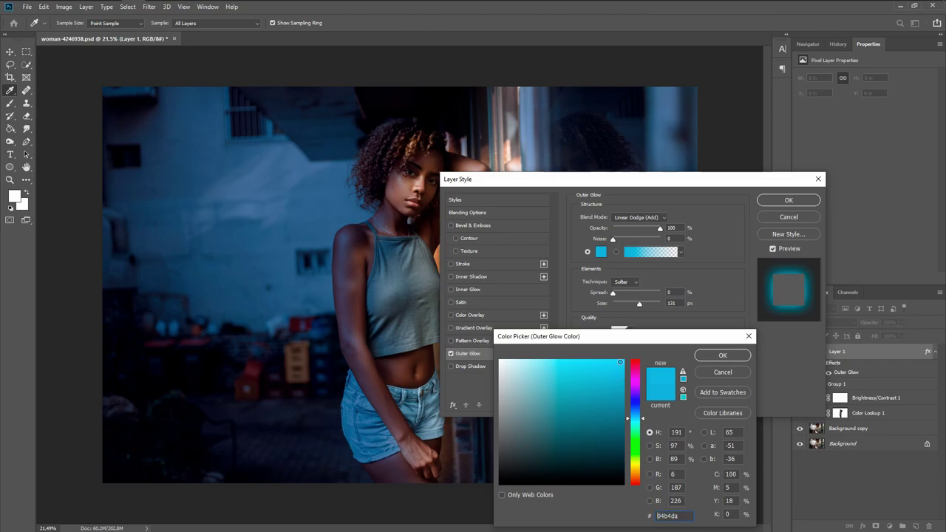
left_click(715, 355)
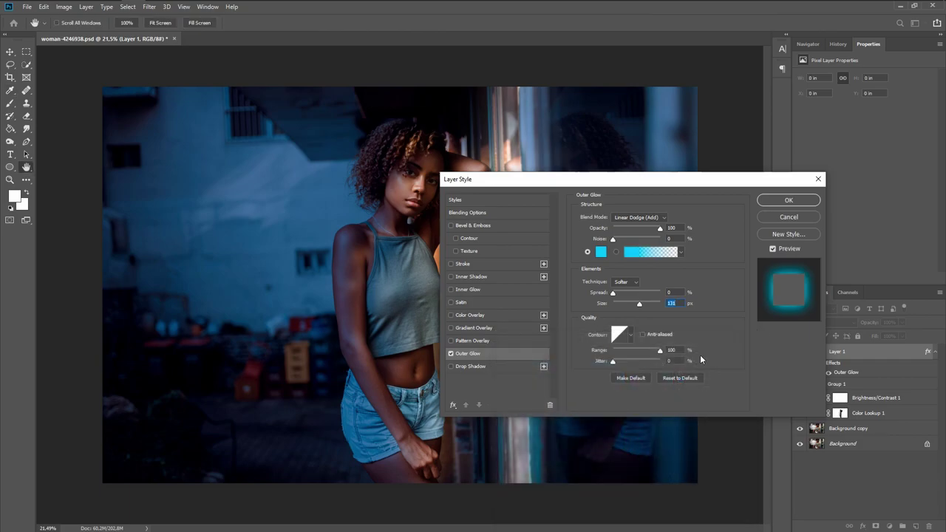
left_click(773, 201)
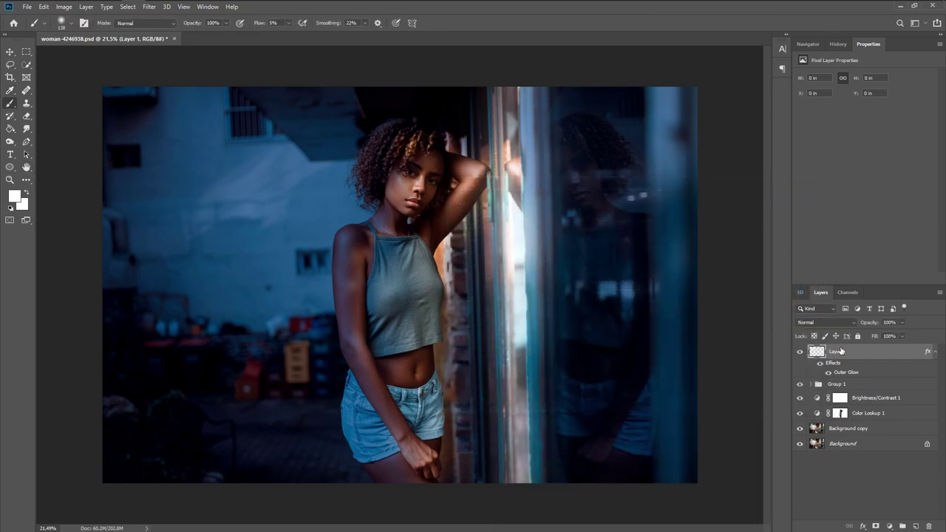
Step: Make white the foreground colour and pick a 33 px Hard Round brush at 100% hardness
left_click(12, 209)
left_click(27, 193)
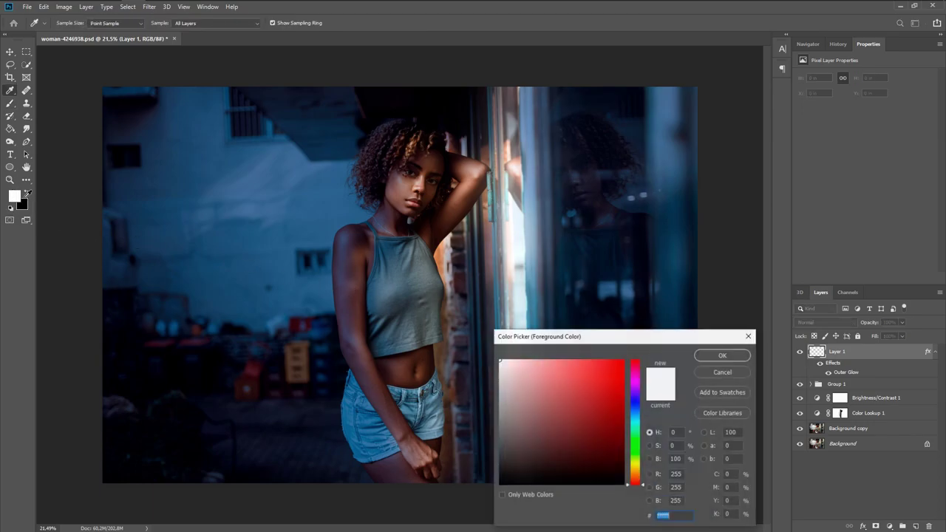
left_click(701, 357)
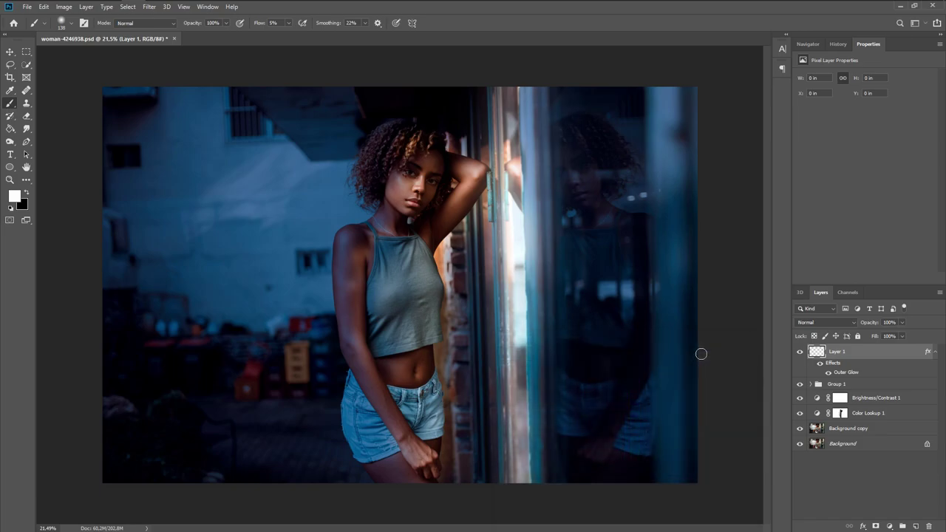
scroll(443, 367, "up", 3)
scroll(444, 368, "up", 2)
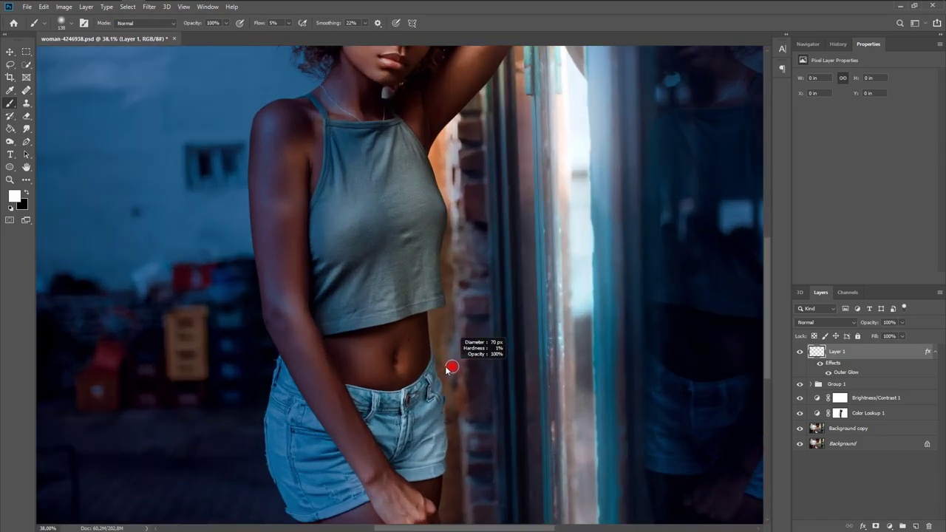
left_click_drag(446, 367, 444, 353)
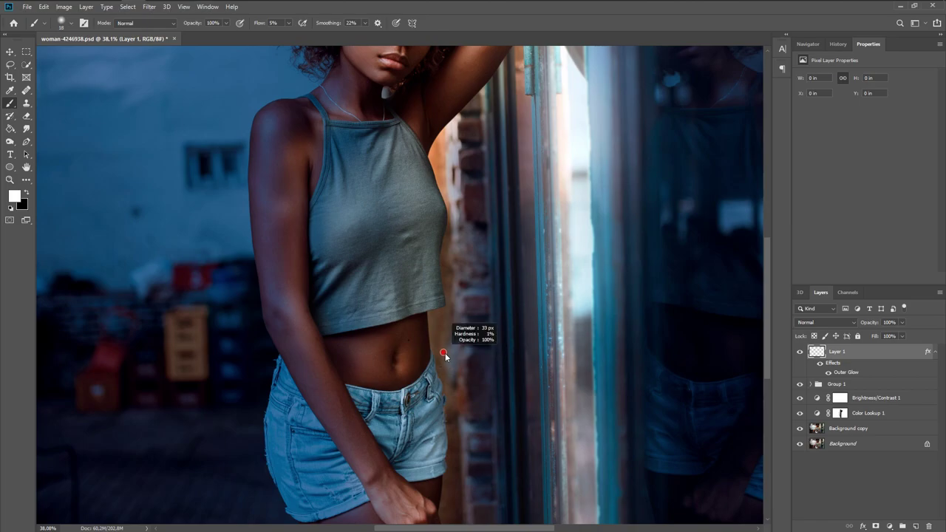
right_click(445, 352)
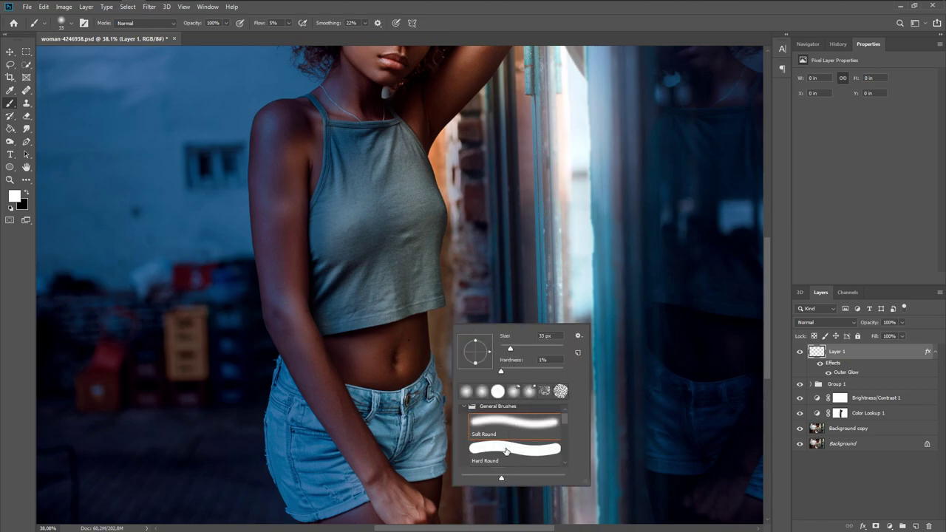
left_click(506, 451)
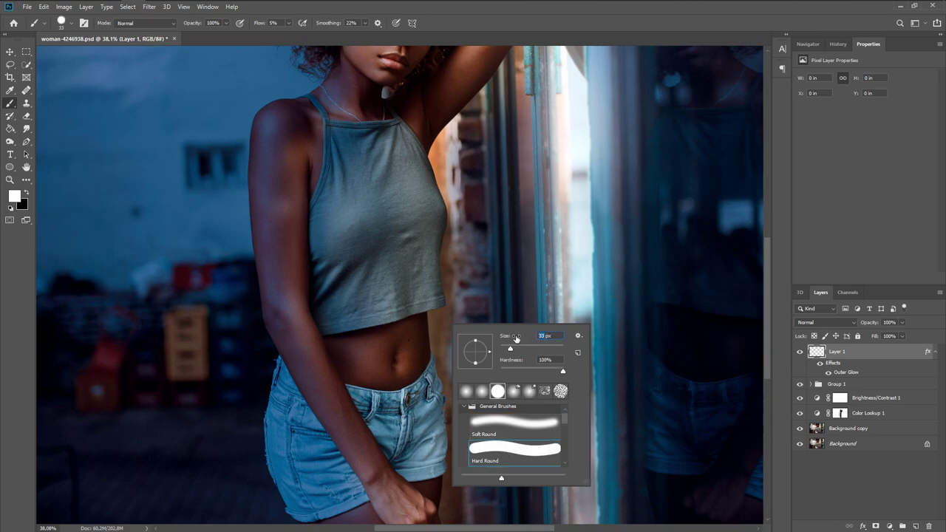
type("25")
key("Return")
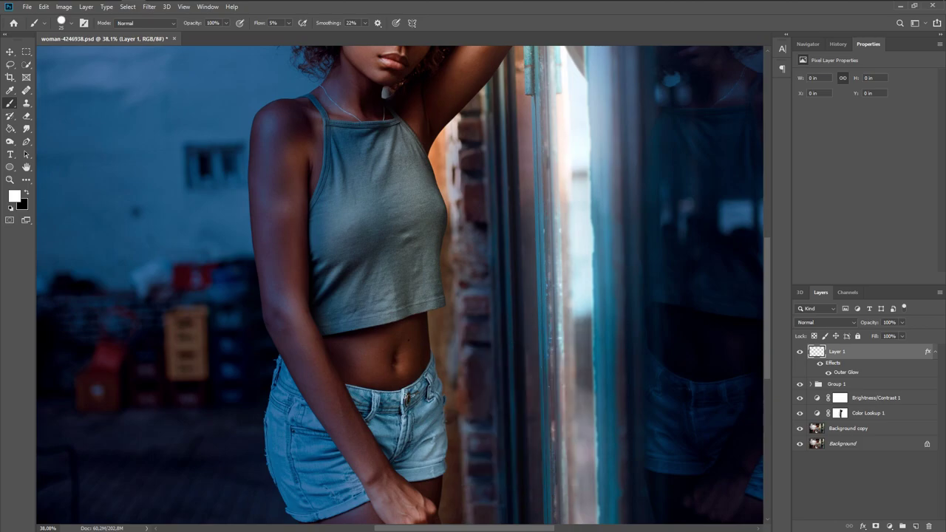
scroll(340, 243, "up", 3)
Step: Paint a white neon line down the shoulder strap edge on Layer 1
left_click_drag(359, 186, 412, 247)
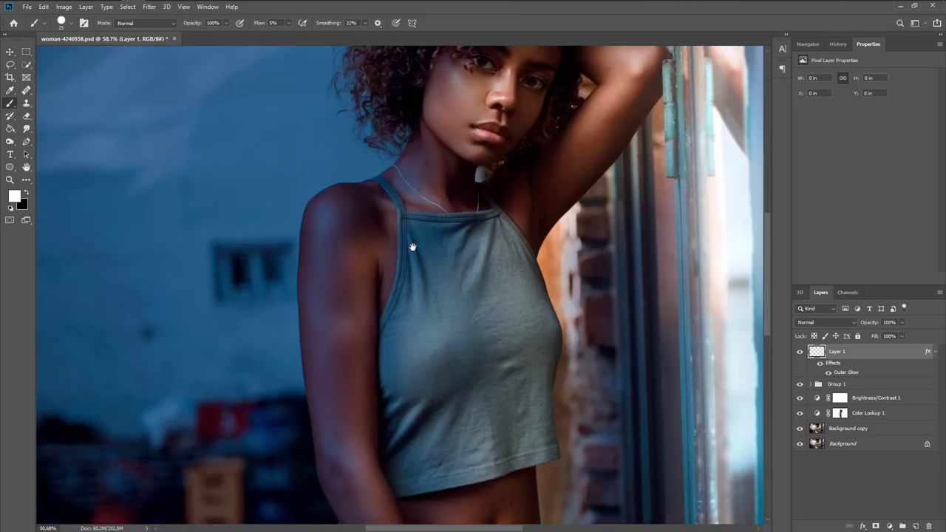
scroll(448, 220, "up", 2)
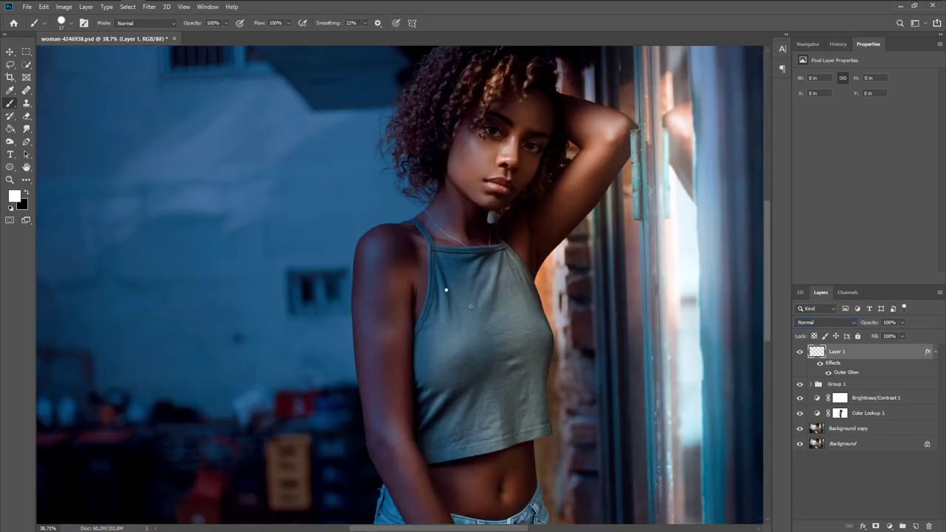
left_click_drag(470, 306, 536, 325)
key("ctrl+z")
scroll(432, 236, "up", 3)
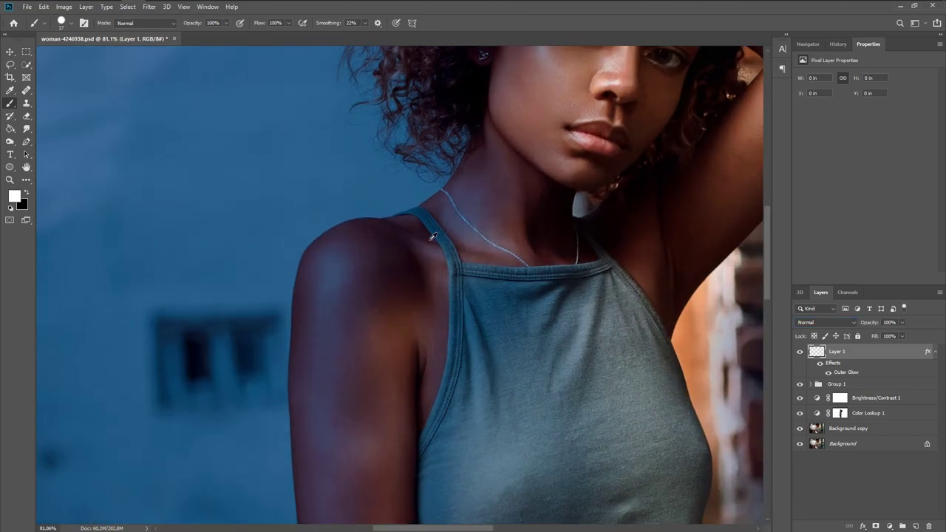
scroll(433, 236, "up", 3)
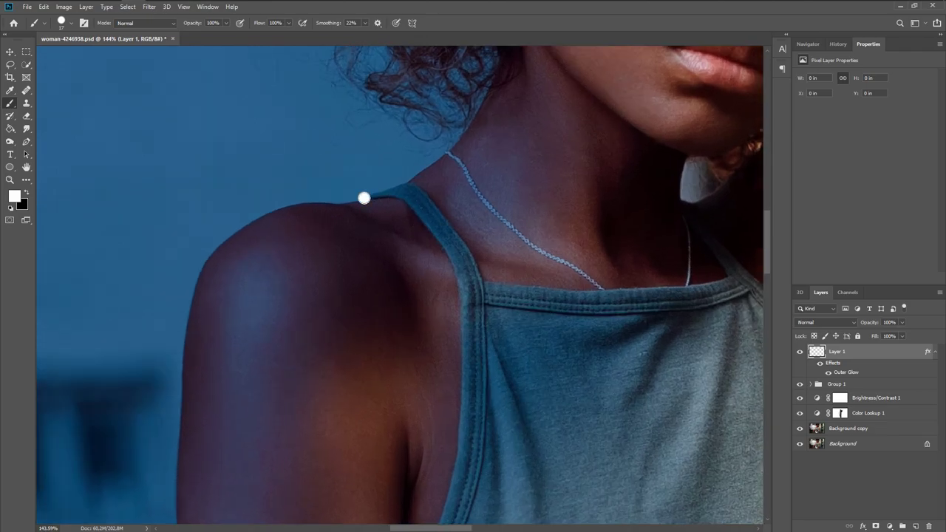
mouse_move(363, 198)
left_mouse_down()
mouse_move(464, 297)
mouse_move(464, 391)
mouse_move(442, 510)
left_mouse_up()
left_click_drag(499, 434, 553, 85)
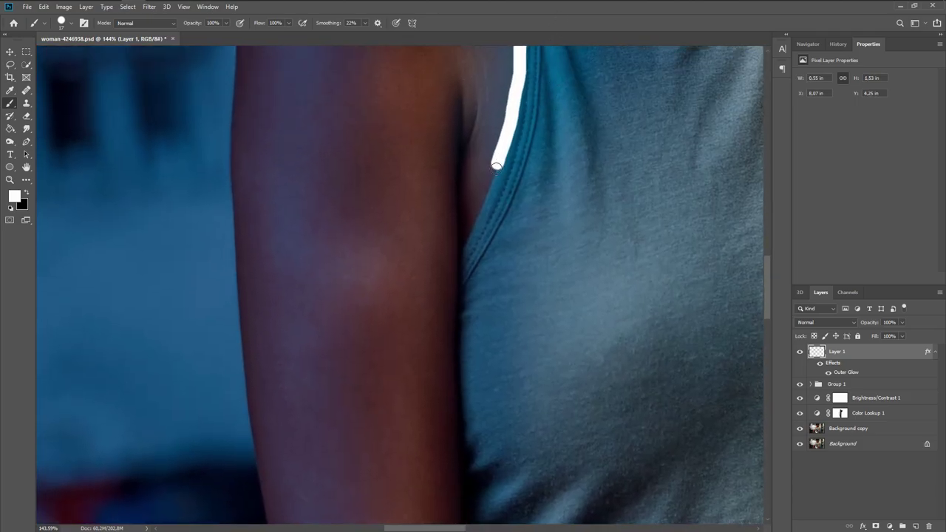
left_click_drag(496, 166, 462, 244)
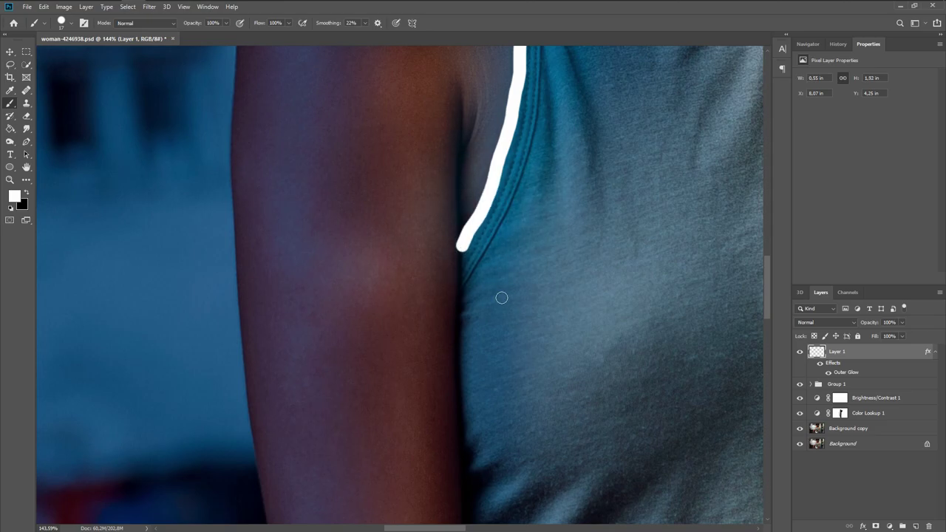
Step: Trace the shirt's hem, side, strap and neckline with white neon lines
scroll(501, 297, "down", 4)
scroll(504, 304, "down", 2)
scroll(508, 314, "down", 2)
scroll(512, 321, "down", 1)
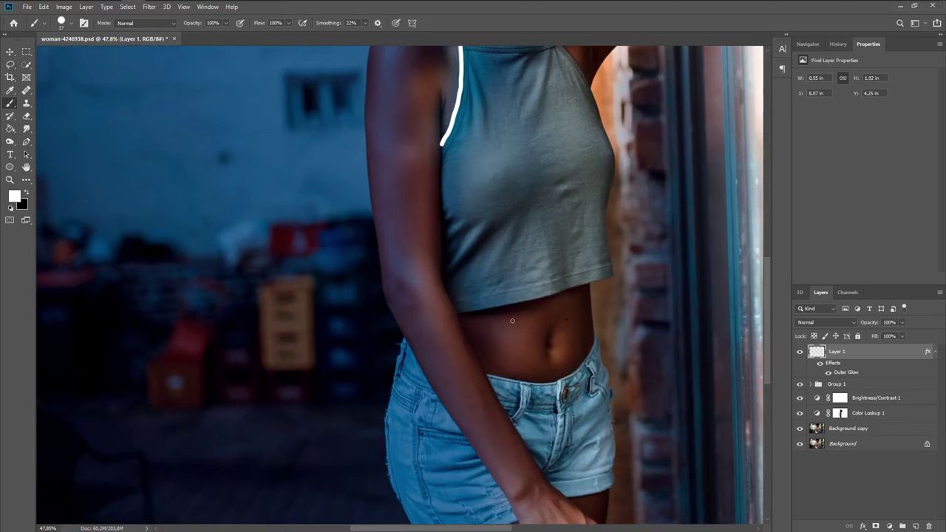
scroll(512, 320, "up", 8)
left_click_drag(536, 296, 385, 292)
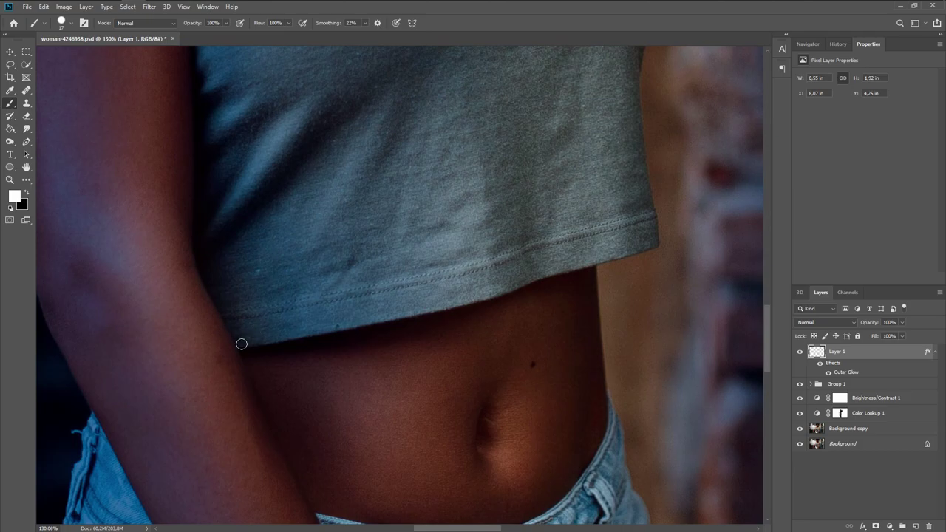
mouse_move(242, 348)
left_mouse_down()
mouse_move(444, 308)
mouse_move(483, 360)
mouse_move(429, 239)
mouse_move(508, 408)
mouse_move(425, 170)
mouse_move(318, 50)
left_mouse_up()
left_click_drag(318, 50, 532, 234)
mouse_move(510, 192)
left_mouse_down()
mouse_move(546, 255)
mouse_move(299, 214)
mouse_move(244, 174)
mouse_move(508, 259)
left_mouse_up()
scroll(509, 259, "down", 8)
left_click_drag(492, 370, 429, 123)
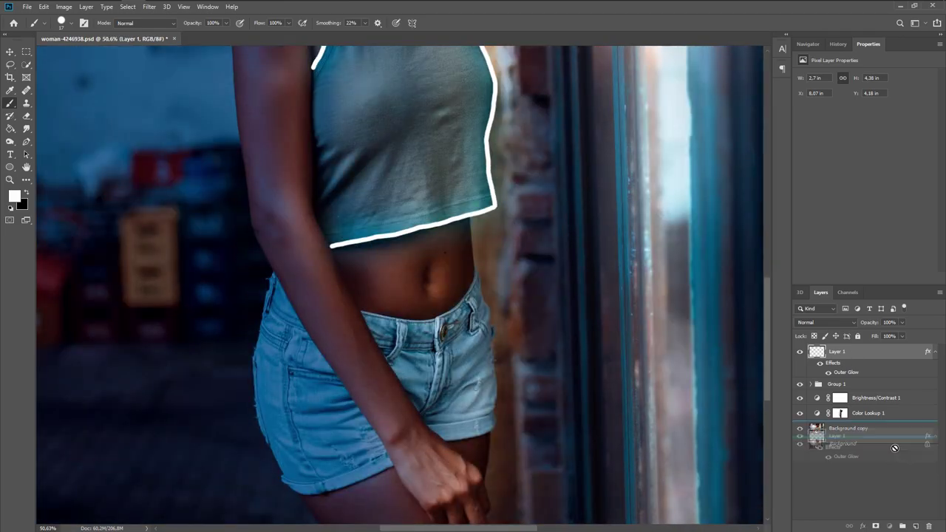
Step: Add Layer 2 and paste Layer 1's outer glow layer style onto it
left_click(916, 526)
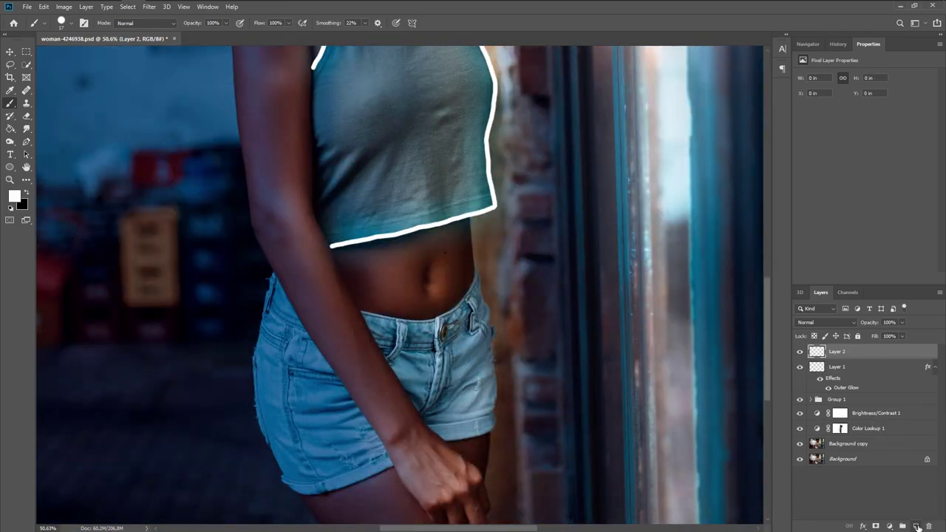
right_click(857, 388)
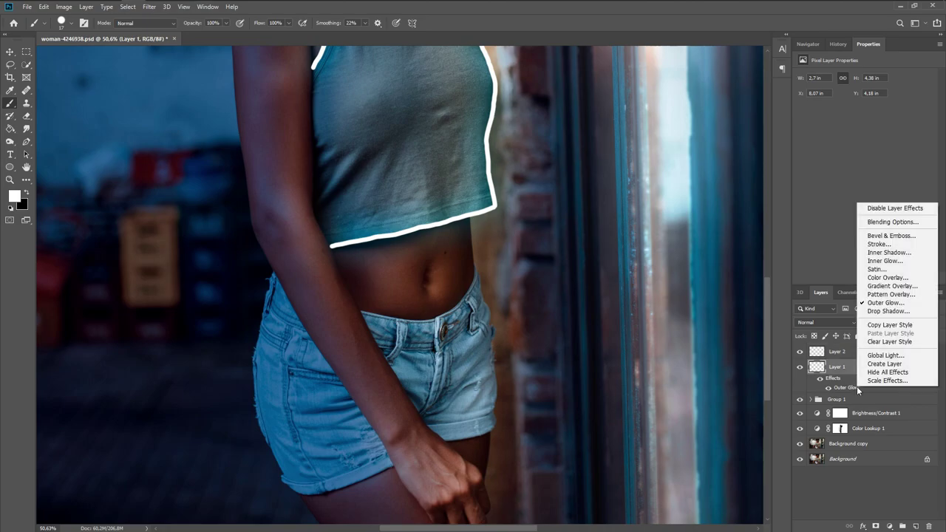
left_click(841, 375)
right_click(841, 375)
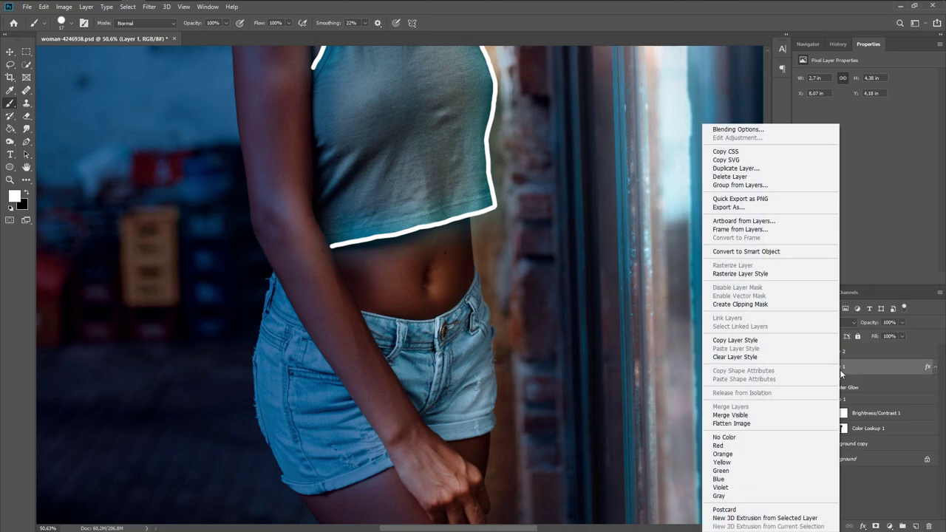
left_click(746, 341)
left_click(872, 350)
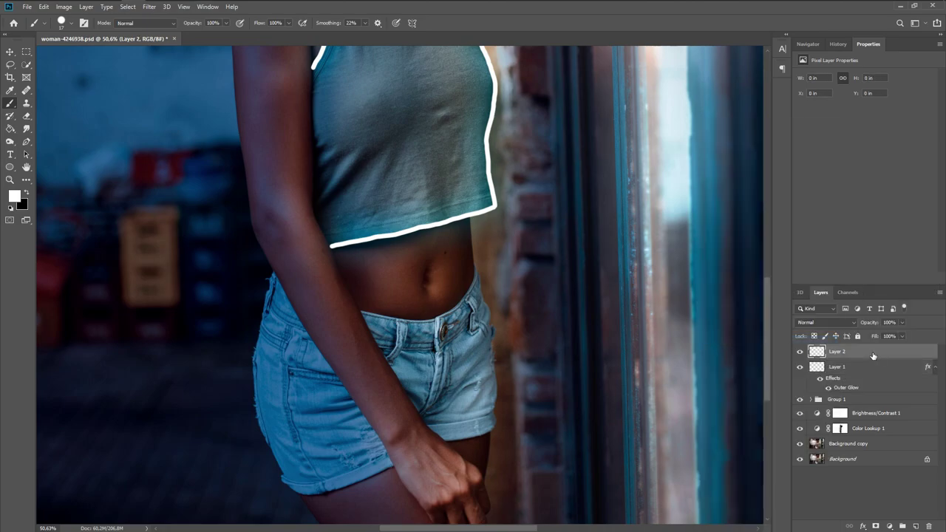
right_click(870, 350)
left_click(793, 353)
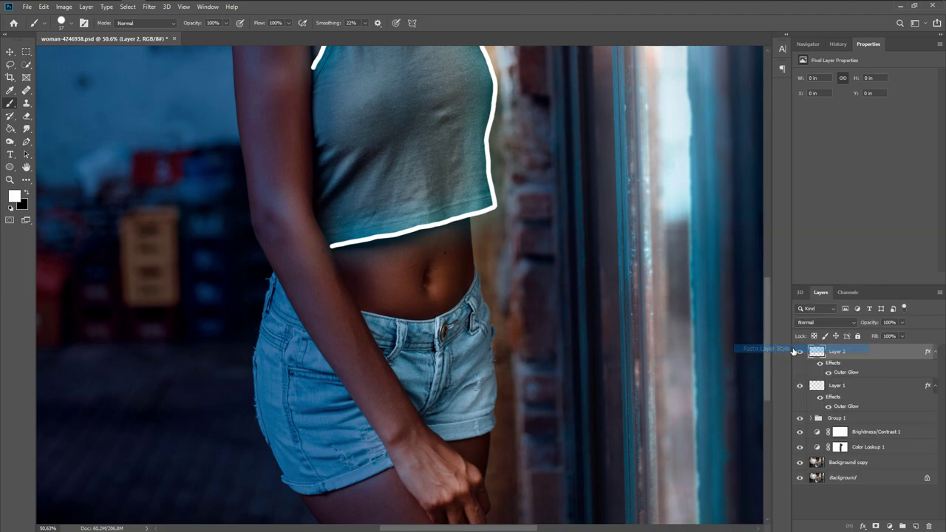
Step: Change Layer 2's Outer Glow colour from cyan to magenta (ff0af6)
double_click(869, 373)
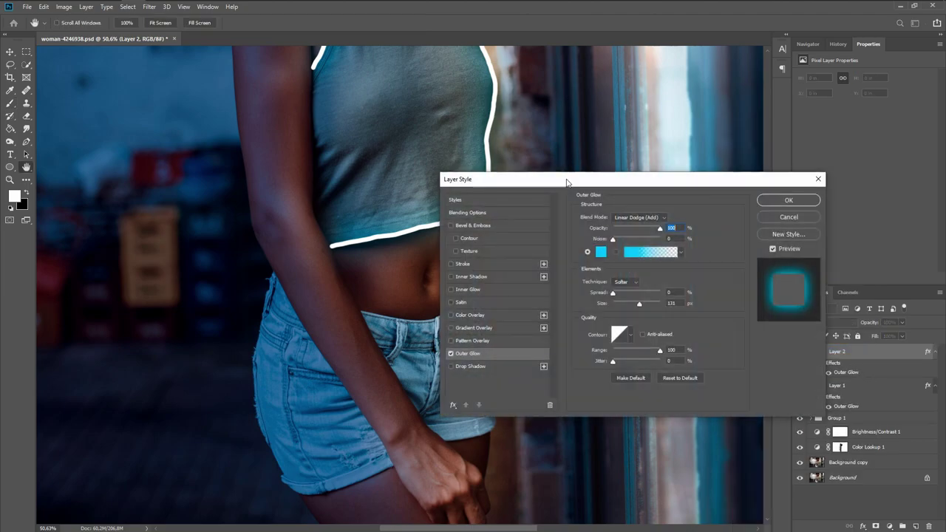
left_click(600, 252)
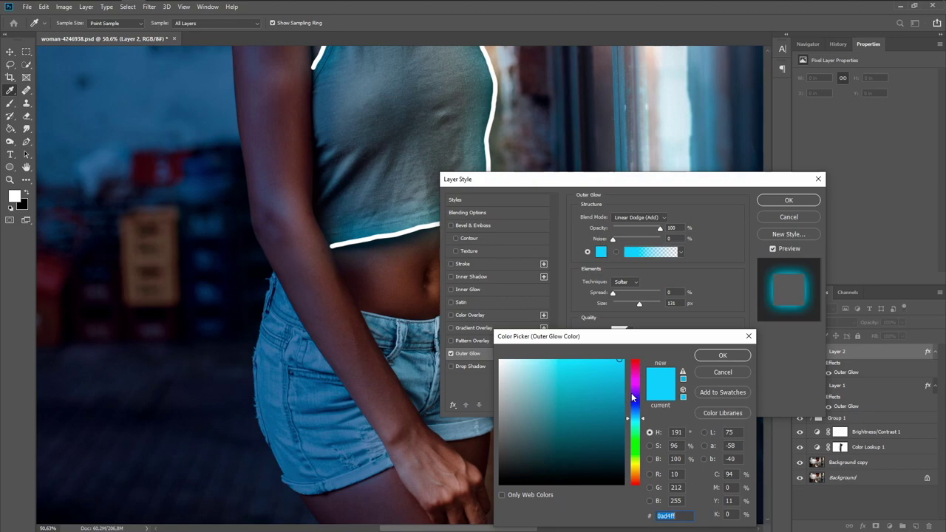
left_click_drag(633, 397, 632, 380)
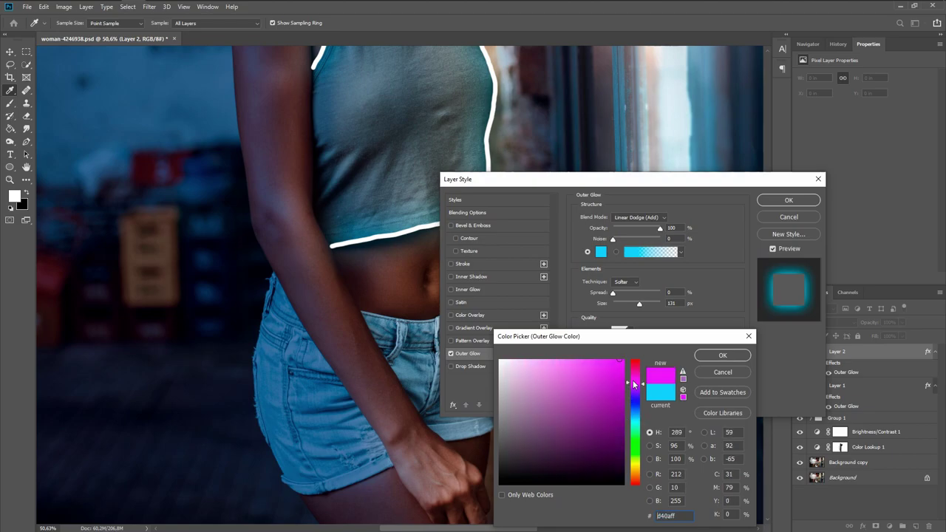
left_click(723, 356)
left_click(789, 200)
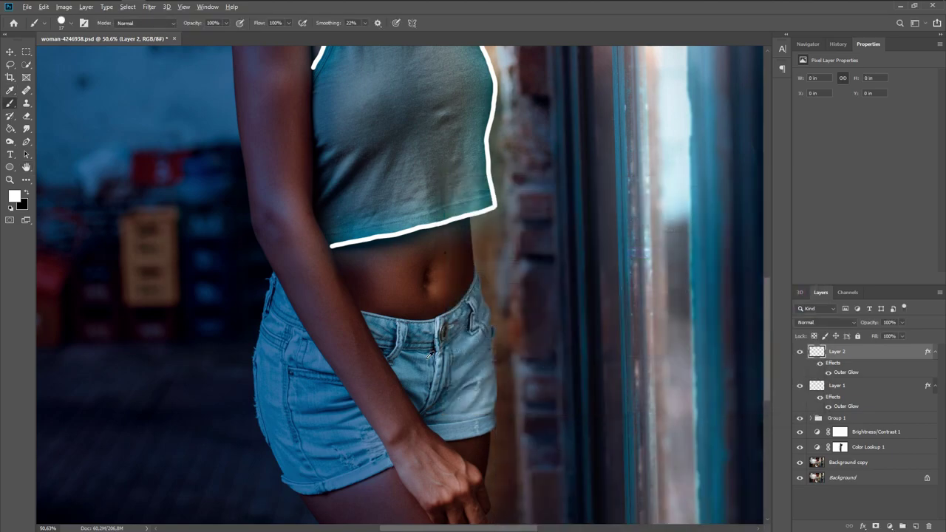
Step: On Layer 2, outline the denim shorts' waist, sides, hip and waistband with white glowing strokes
scroll(467, 351, "up", 2)
scroll(451, 373, "up", 2)
scroll(347, 235, "down", 2)
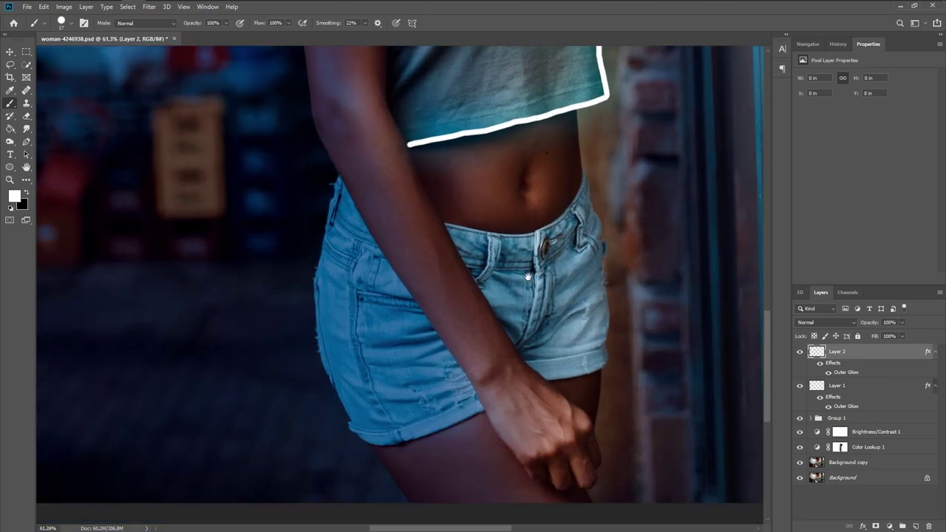
scroll(325, 220, "up", 3)
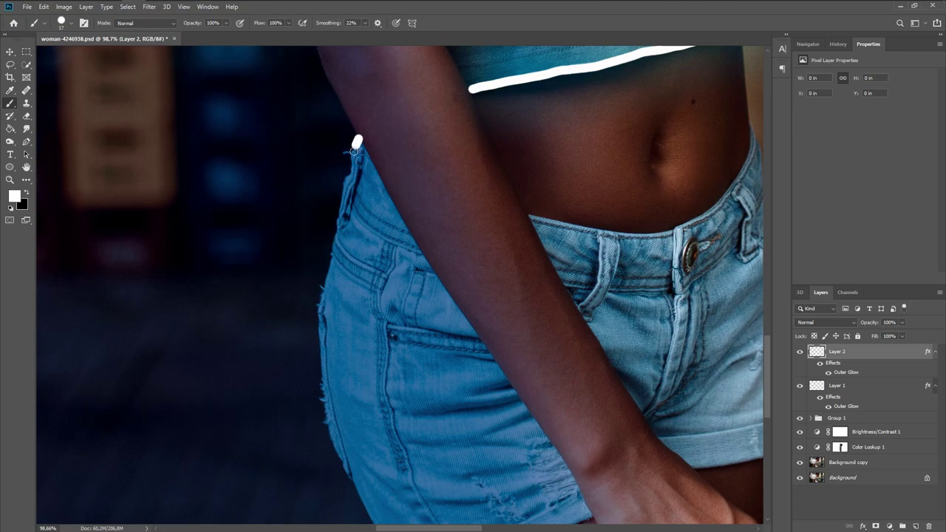
mouse_move(348, 178)
left_mouse_down()
mouse_move(320, 321)
mouse_move(342, 454)
mouse_move(374, 518)
left_mouse_up()
scroll(411, 332, "down", 1)
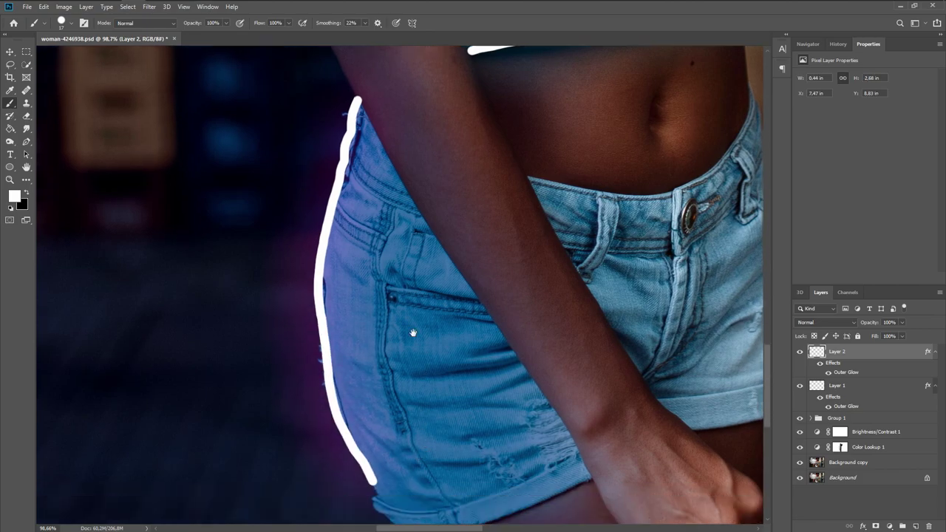
scroll(384, 318, "down", 4)
left_click_drag(341, 309, 517, 321)
scroll(517, 320, "up", 2)
scroll(517, 321, "right", 4)
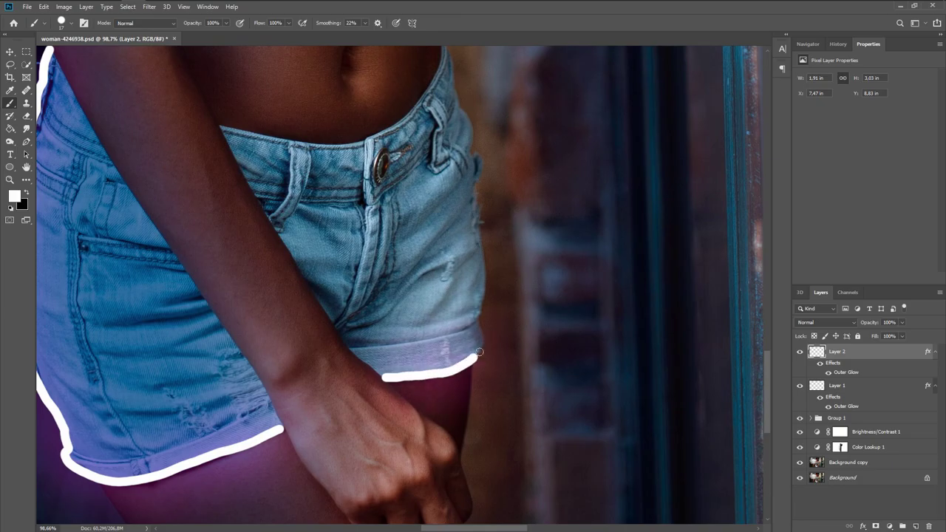
mouse_move(384, 370)
left_mouse_down()
mouse_move(510, 251)
mouse_move(468, 69)
left_mouse_up()
scroll(467, 68, "up", 2)
mouse_move(488, 215)
left_mouse_down()
mouse_move(406, 314)
mouse_move(266, 292)
left_mouse_up()
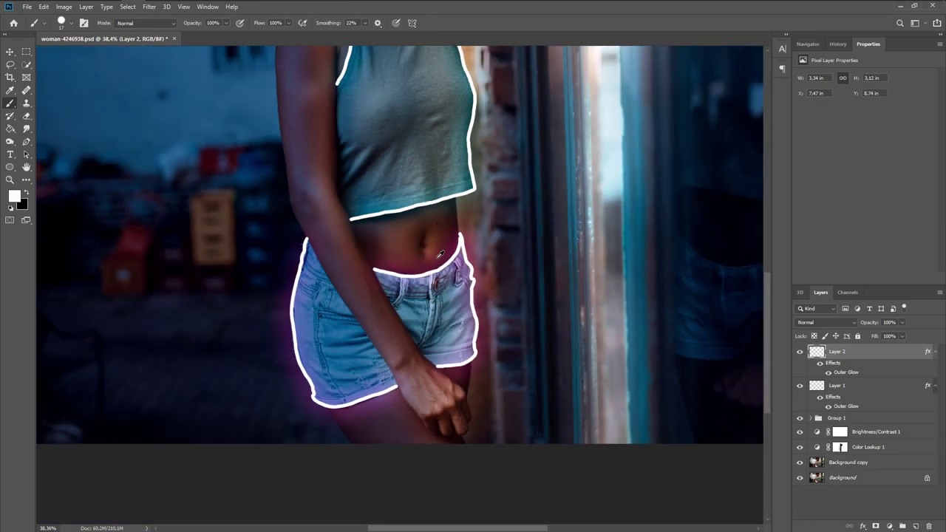
scroll(443, 332, "down", 5)
Step: Reduce the brush size from 17 to 10 and paint thin crease lines across the shorts
left_click(67, 23)
left_click_drag(96, 41, 93, 42)
scroll(443, 332, "up", 3)
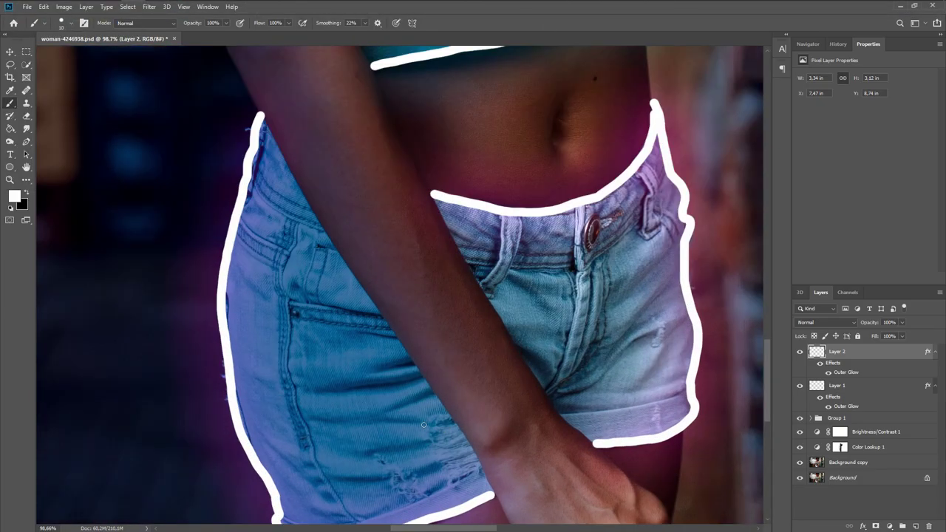
scroll(414, 273, "up", 2)
left_click_drag(373, 279, 455, 270)
scroll(473, 237, "up", 3)
left_click_drag(484, 233, 403, 262)
left_click_drag(545, 317, 418, 359)
left_click_drag(503, 393, 318, 366)
scroll(317, 366, "down", 2)
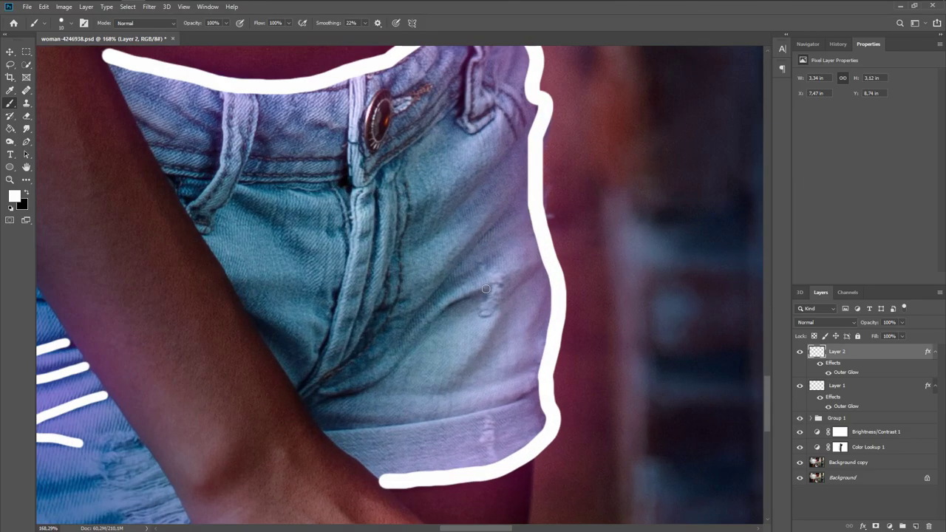
left_click_drag(488, 292, 340, 397)
left_click_drag(521, 194, 409, 325)
Step: Add crease lines along the shorts' fly, waistband, front and pocket
left_click_drag(358, 192, 337, 373)
left_click_drag(369, 185, 347, 358)
left_click_drag(458, 94, 406, 139)
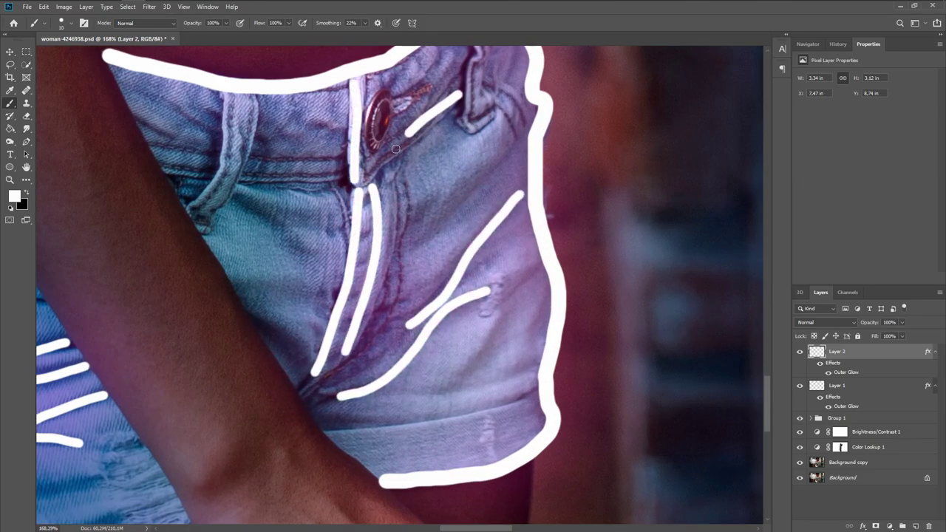
left_click_drag(348, 162, 247, 172)
left_click_drag(221, 141, 147, 170)
scroll(309, 214, "down", 6)
scroll(309, 215, "up", 5)
left_click_drag(455, 322, 318, 304)
left_click_drag(451, 351, 319, 332)
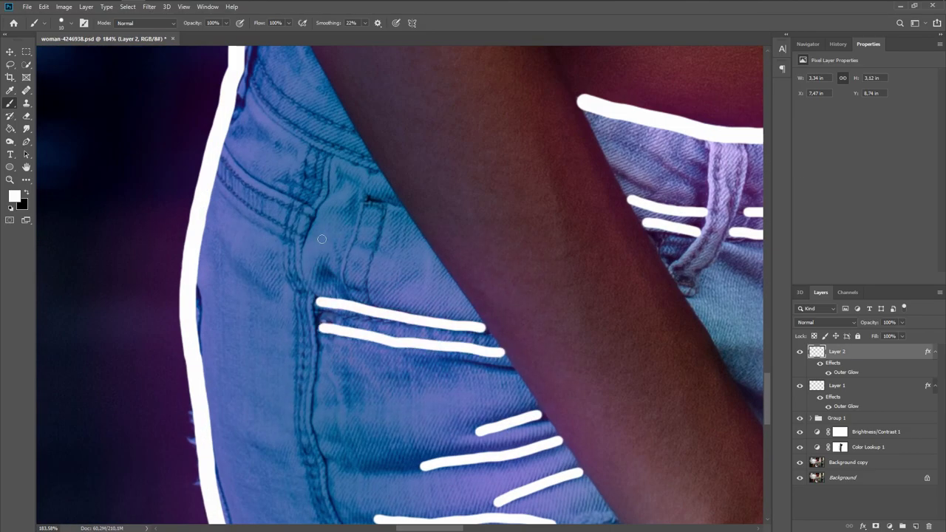
Step: On the shirt's Layer 1, paint crease strokes along the shirt's side
key("alt+bracketleft")
scroll(348, 272, "up", 4)
left_click_drag(374, 276, 357, 284)
left_click_drag(416, 307, 365, 340)
left_click_drag(413, 329, 347, 399)
left_click_drag(510, 299, 369, 440)
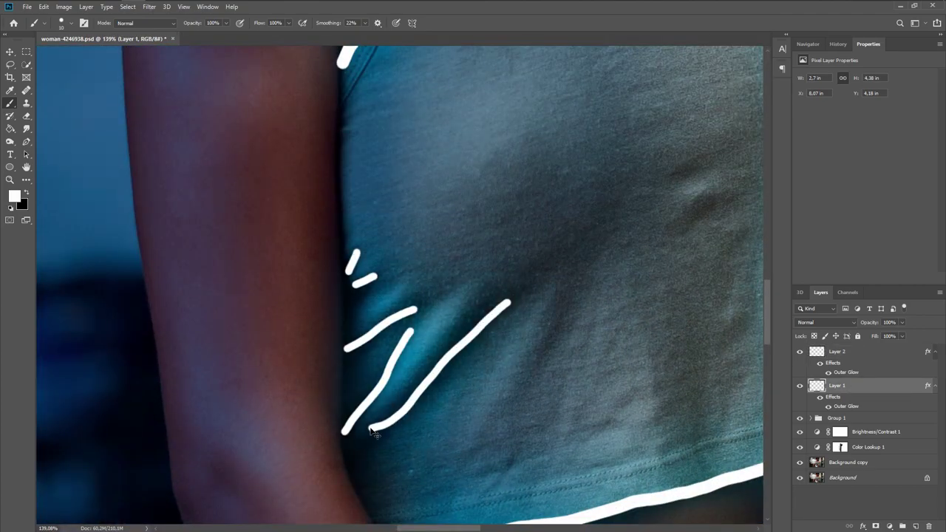
scroll(372, 433, "up", 2)
Step: Add crease strokes on the shirt's chest and lower part, then fit the photo on screen
left_click_drag(554, 199, 497, 442)
left_click_drag(499, 294, 463, 341)
left_click_drag(495, 210, 451, 281)
left_click_drag(454, 207, 393, 231)
left_click_drag(269, 238, 325, 422)
left_click_drag(299, 314, 236, 494)
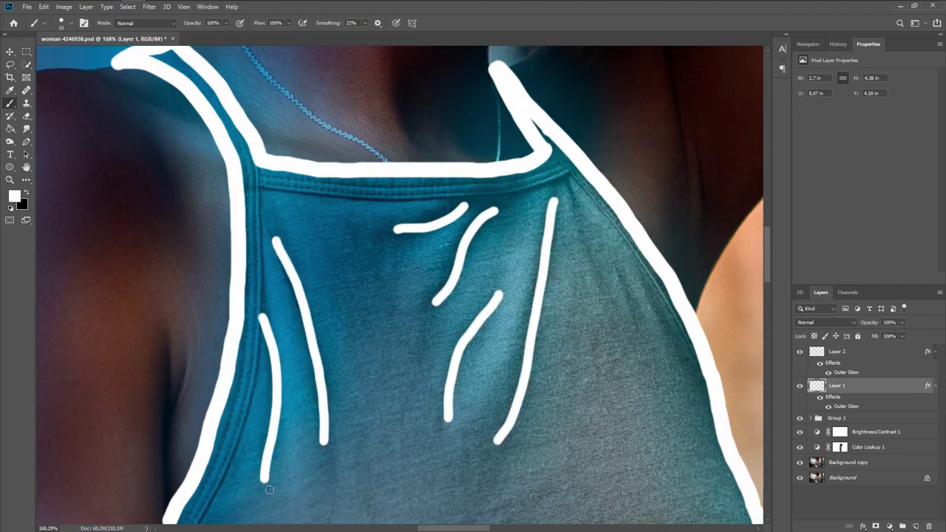
scroll(414, 332, "down", 2)
left_click_drag(447, 318, 393, 353)
key("ctrl+0")
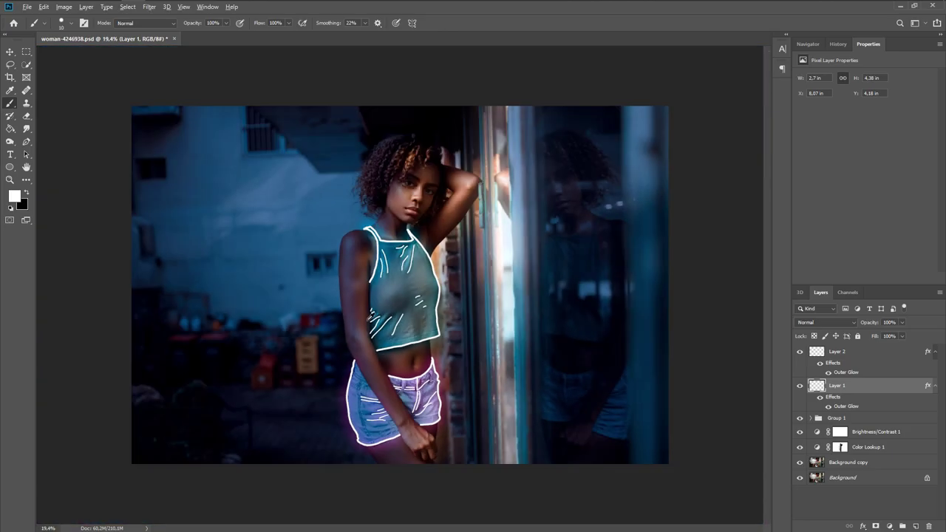
scroll(373, 290, "up", 2)
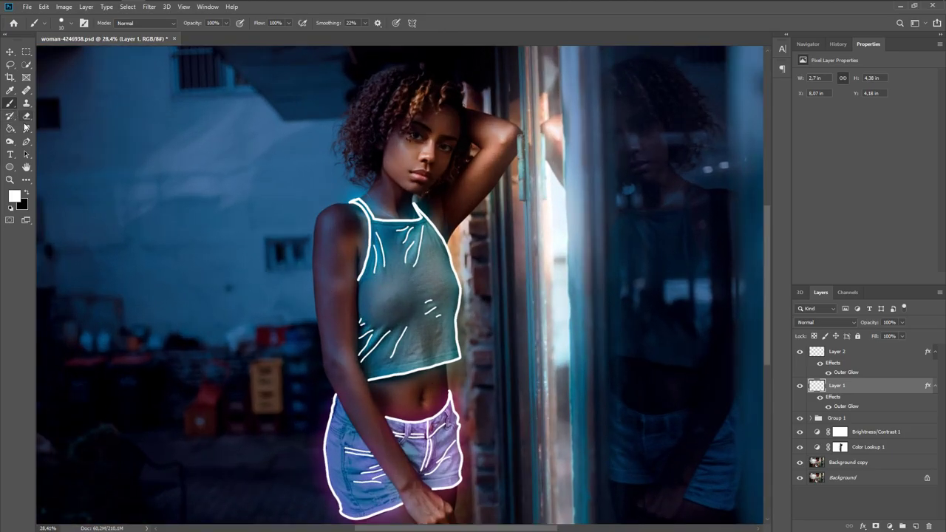
Step: Taper the white shirt crease tips with a small Smudge brush at about 31% strength, undoing rough smudges
left_click(25, 128)
scroll(403, 279, "up", 4)
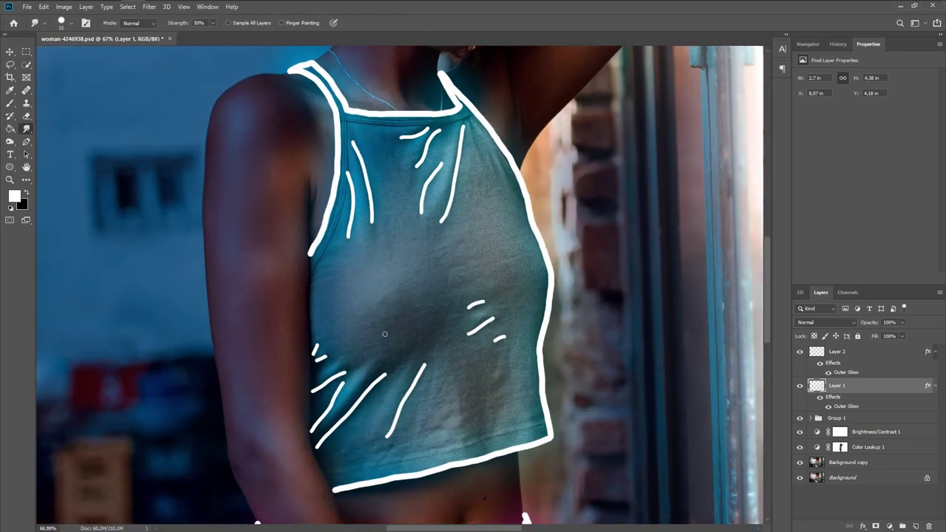
scroll(414, 310, "up", 2)
scroll(425, 348, "up", 4)
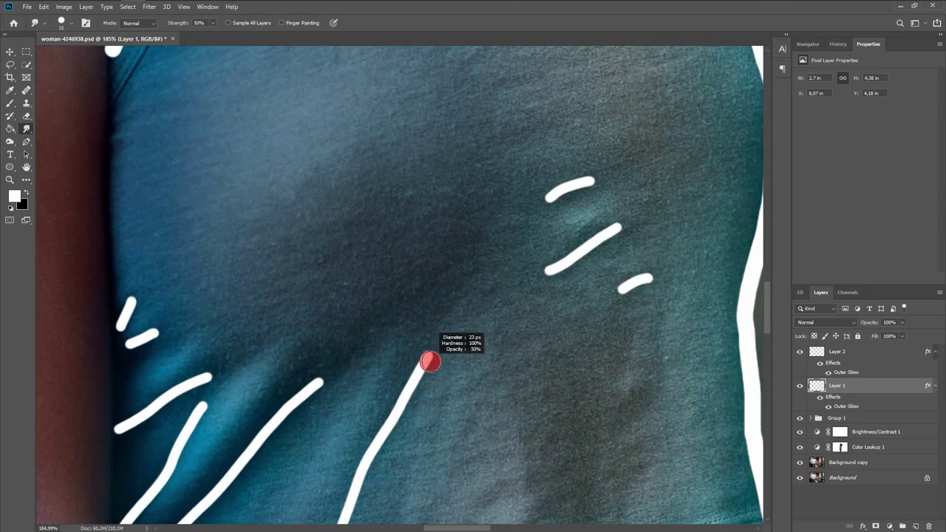
left_click_drag(428, 359, 466, 313)
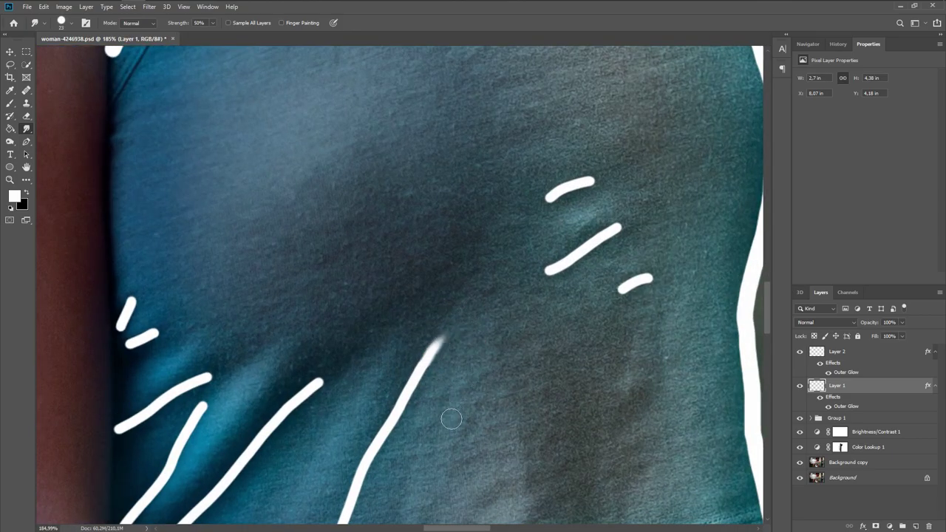
left_click_drag(451, 419, 503, 235)
left_click_drag(378, 364, 345, 401)
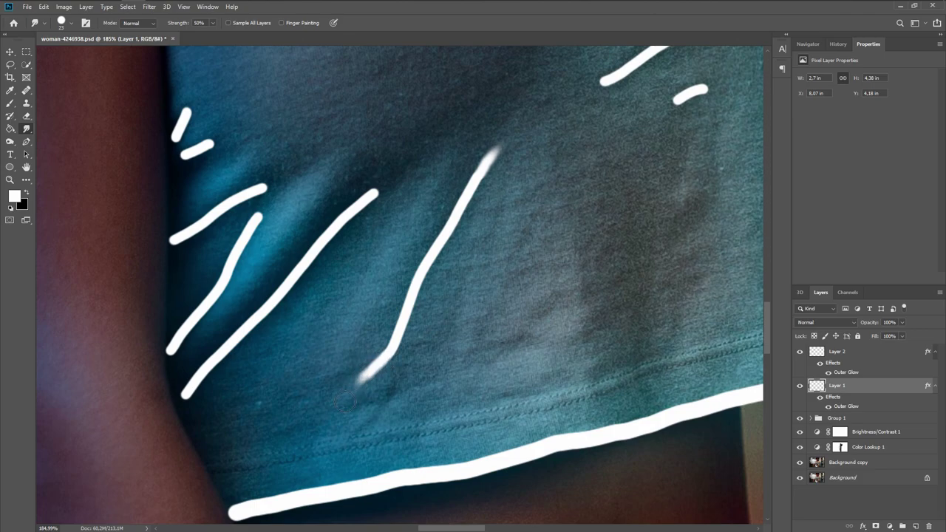
key("ctrl+z")
key("ctrl+z")
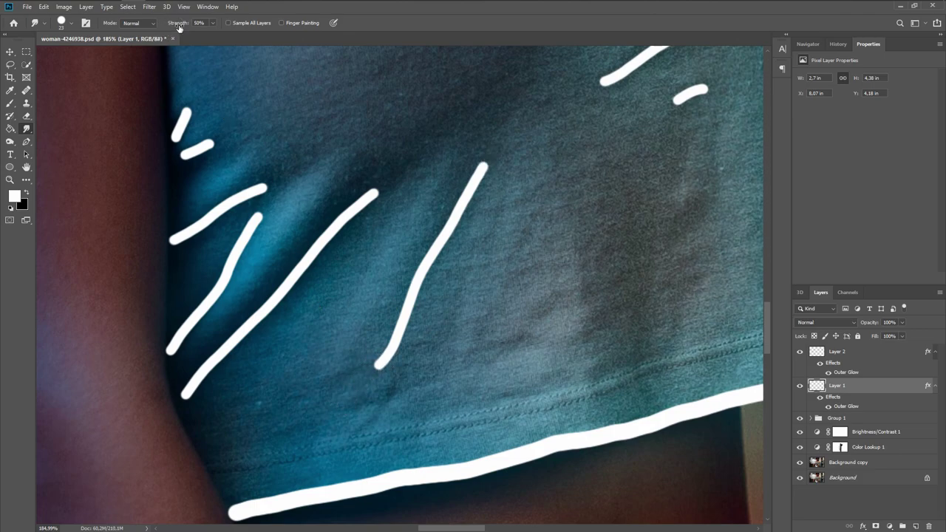
right_click(488, 159, "alt")
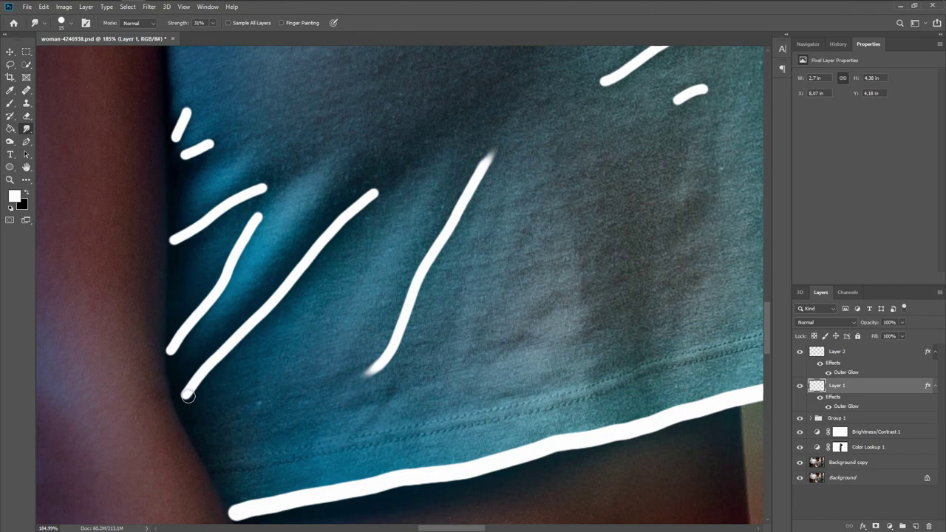
mouse_move(375, 192)
left_mouse_down()
mouse_move(409, 182)
mouse_move(389, 185)
left_mouse_up()
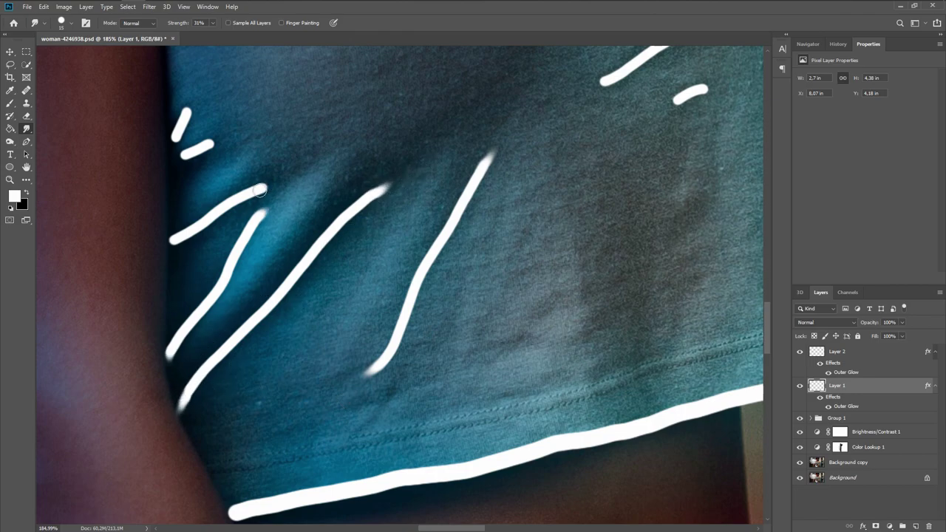
scroll(385, 198, "down", 3)
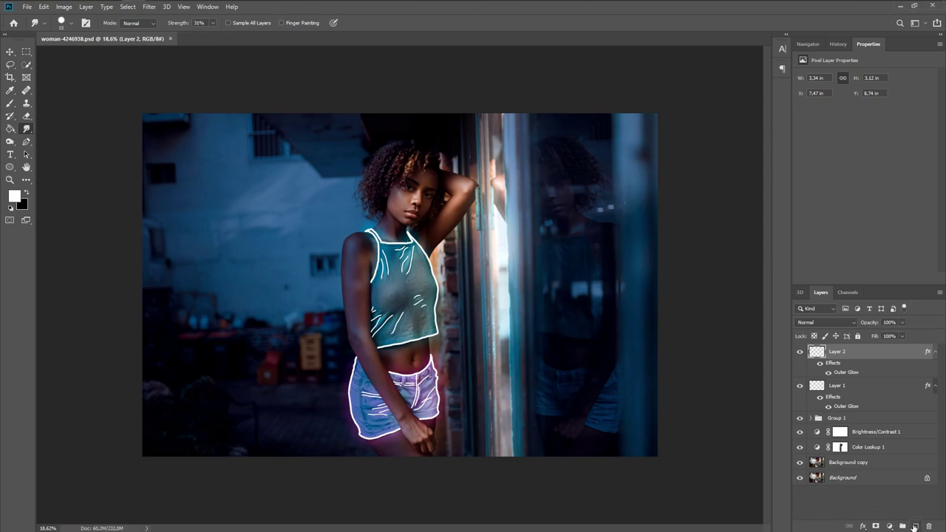
Step: Create Layer 3 and paste Layer 2's copied outer glow style onto it
left_click(914, 526)
left_click(856, 389)
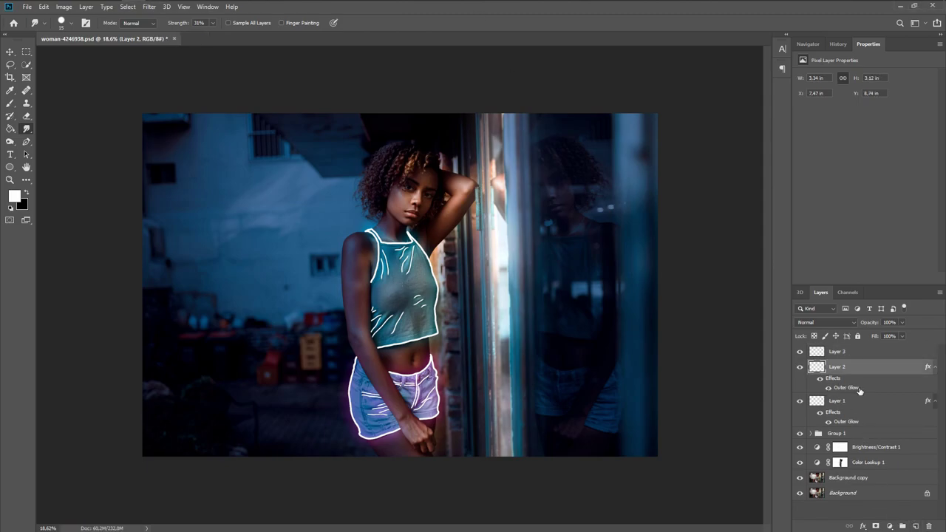
right_click(859, 391)
right_click(828, 368)
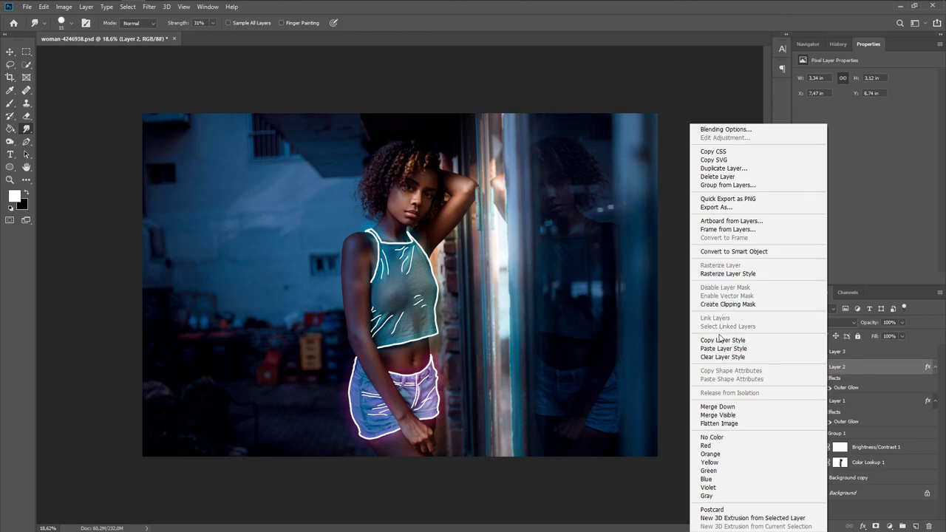
left_click(722, 340)
right_click(863, 355)
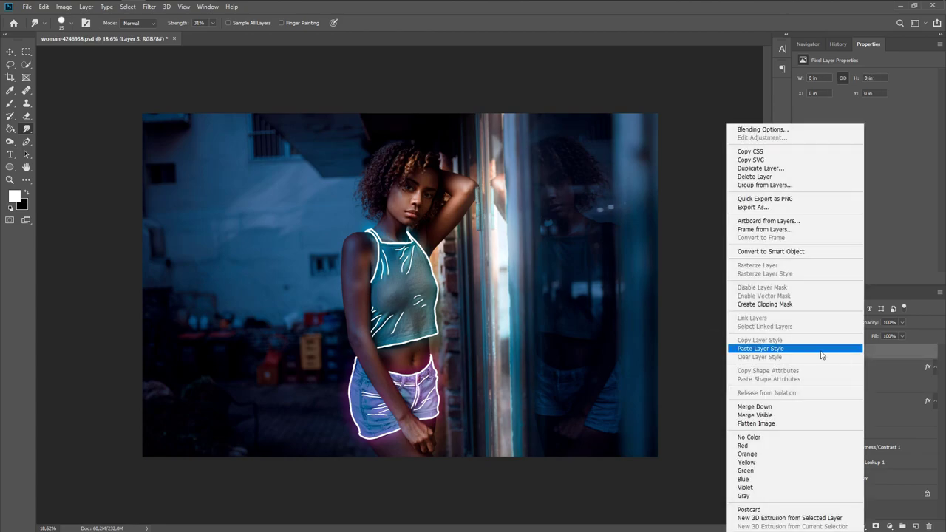
left_click(819, 409)
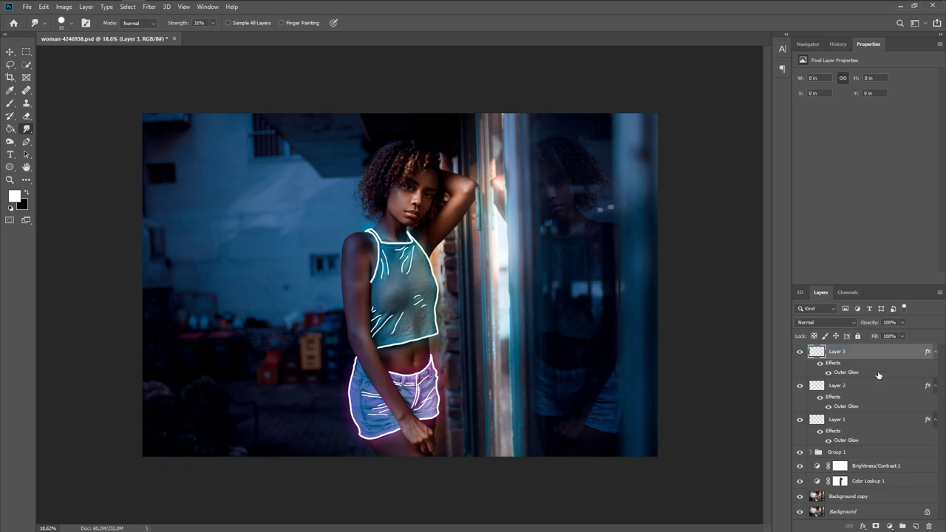
Step: Change Layer 3's outer glow colour from magenta to green (0aff66)
double_click(846, 372)
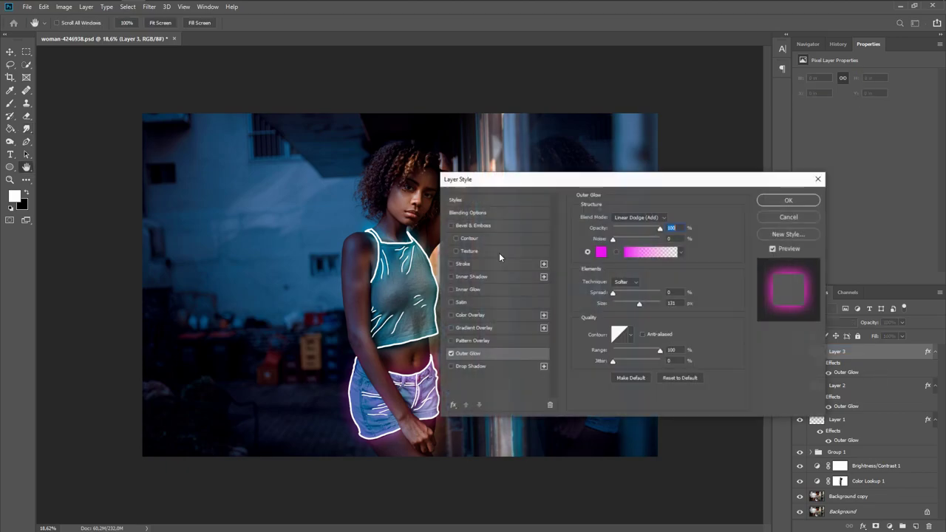
left_click(600, 252)
left_click_drag(637, 392, 640, 437)
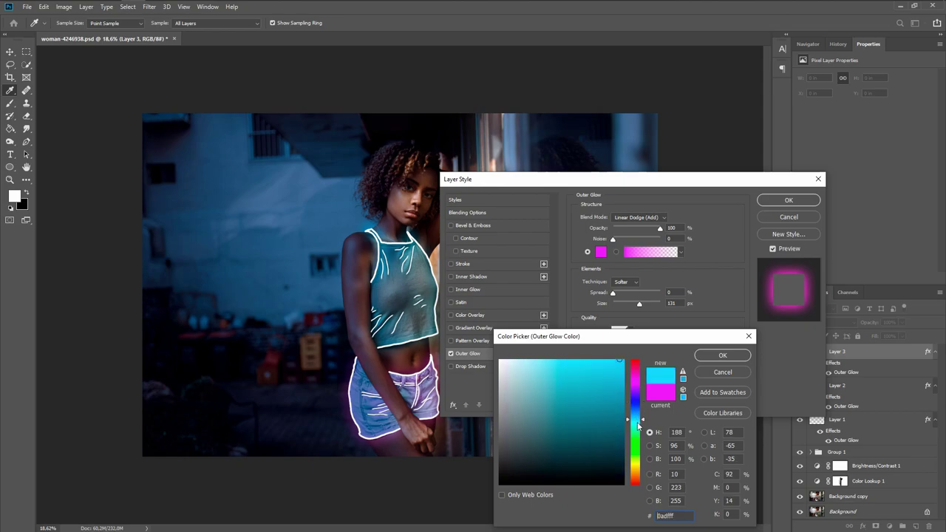
left_click(723, 355)
left_click(789, 200)
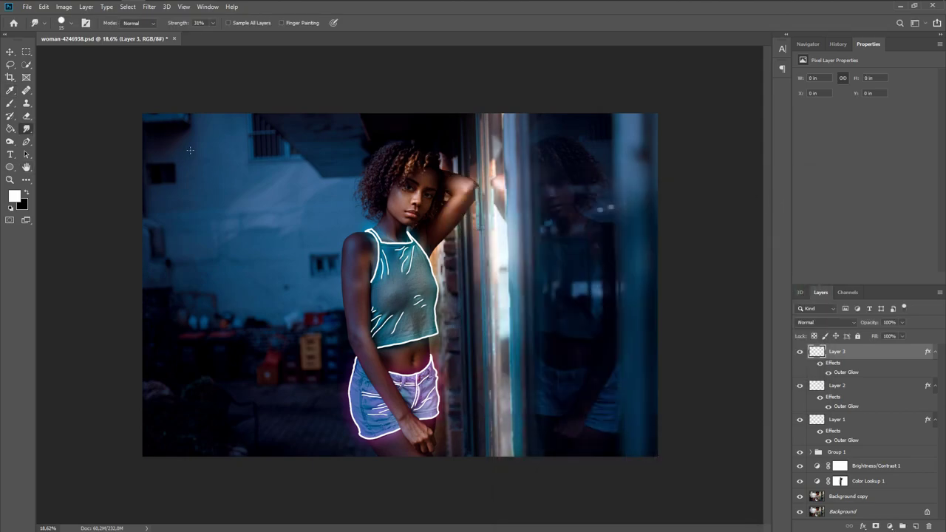
Step: With the Brush tool, draw a straight neon line down beside the window and along its ledge
scroll(328, 245, "up", 2)
left_click_drag(224, 189, 399, 345)
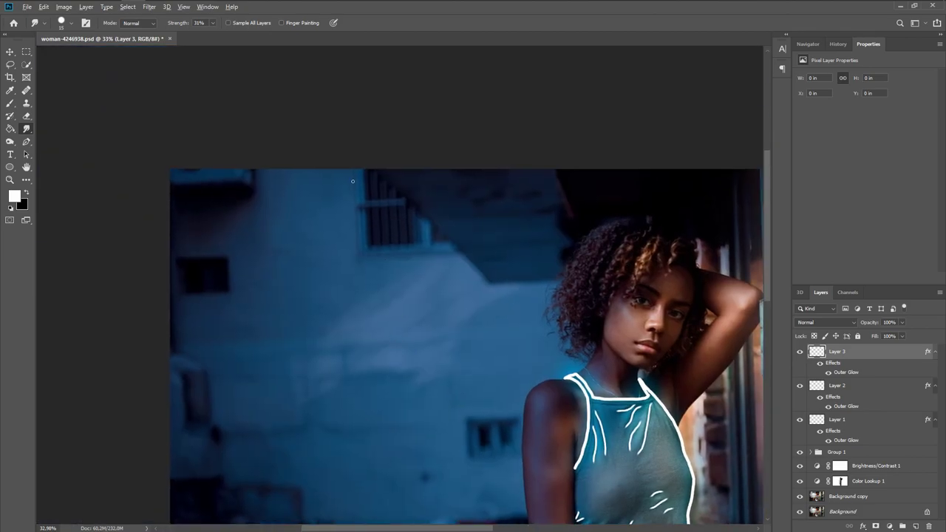
scroll(352, 181, "up", 2)
right_click(357, 207, "alt")
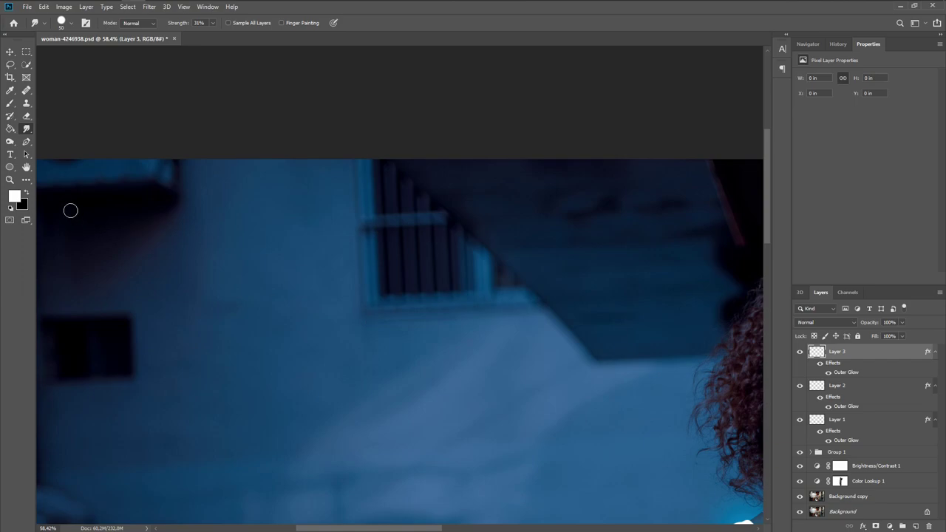
left_click(10, 103)
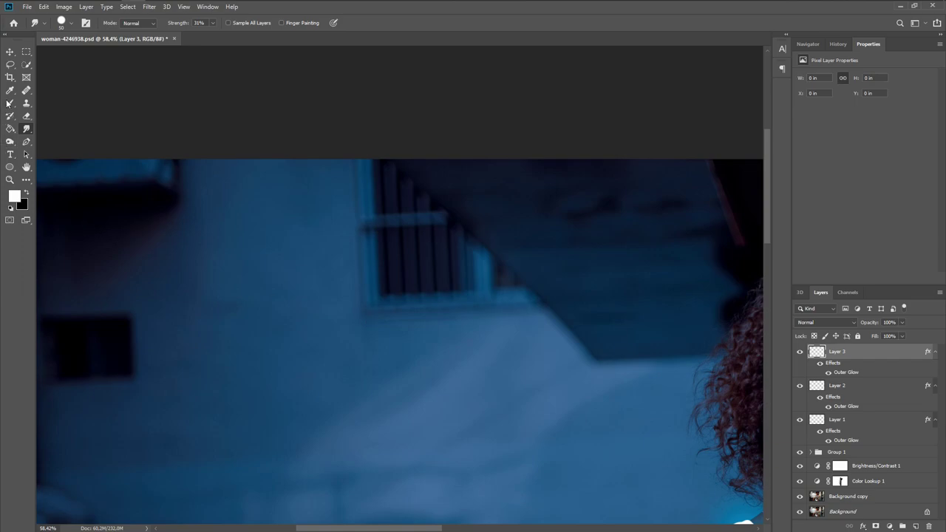
right_click(350, 168, "alt")
left_click(354, 163)
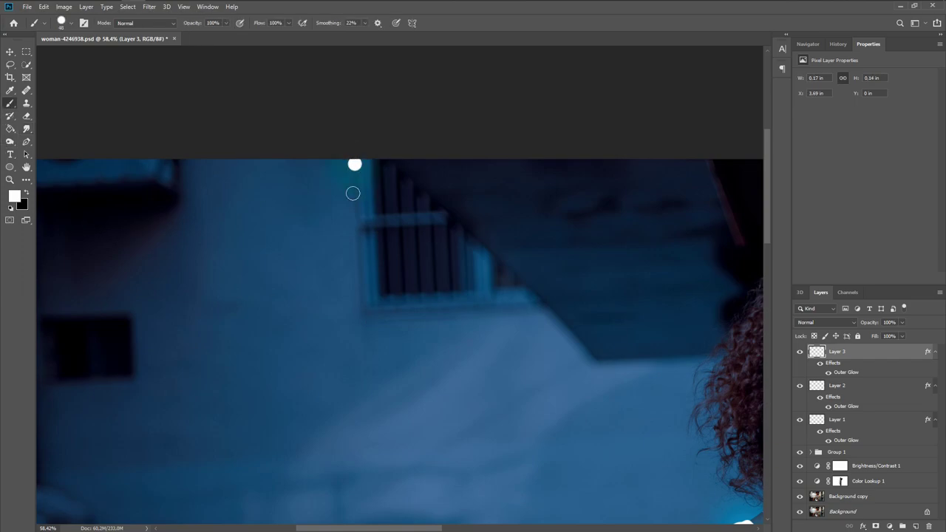
left_click(362, 318, "shift")
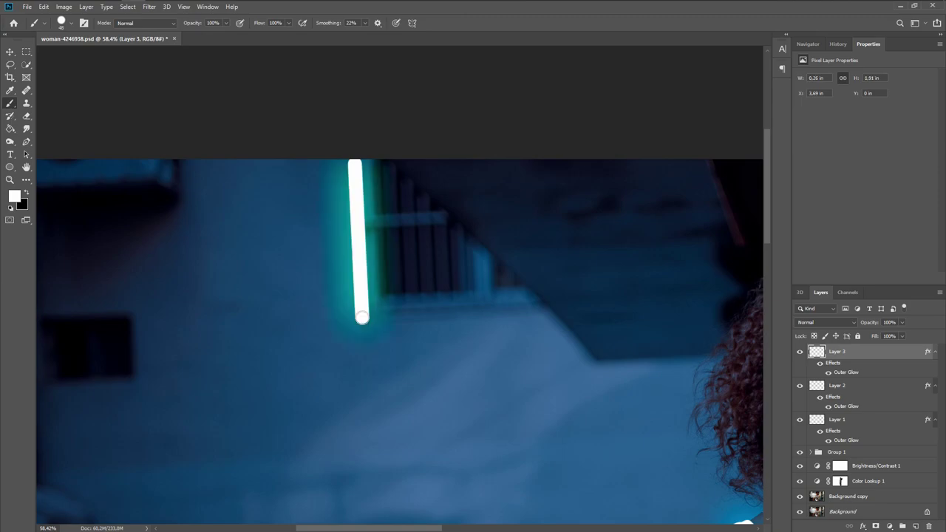
left_click(542, 309, "shift")
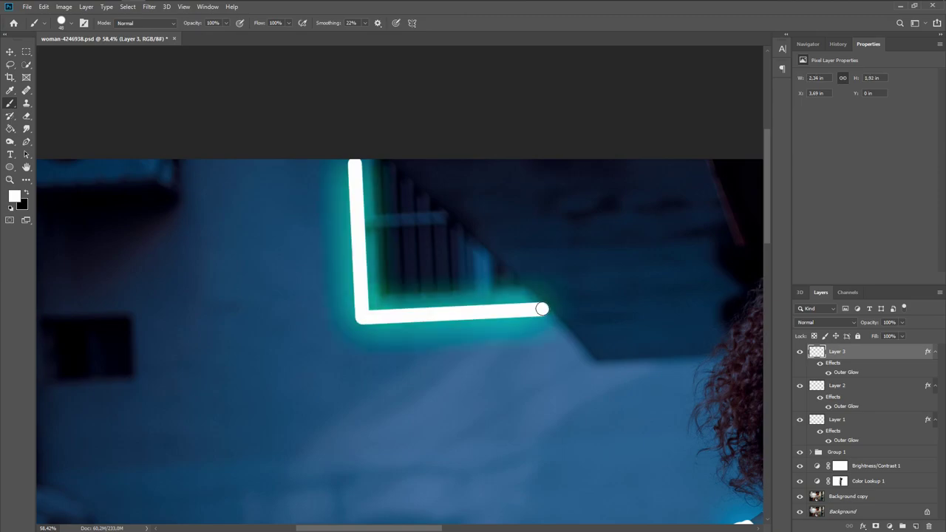
Step: Outline the dark window's top and side with straight neon lines
left_click_drag(324, 385, 529, 225)
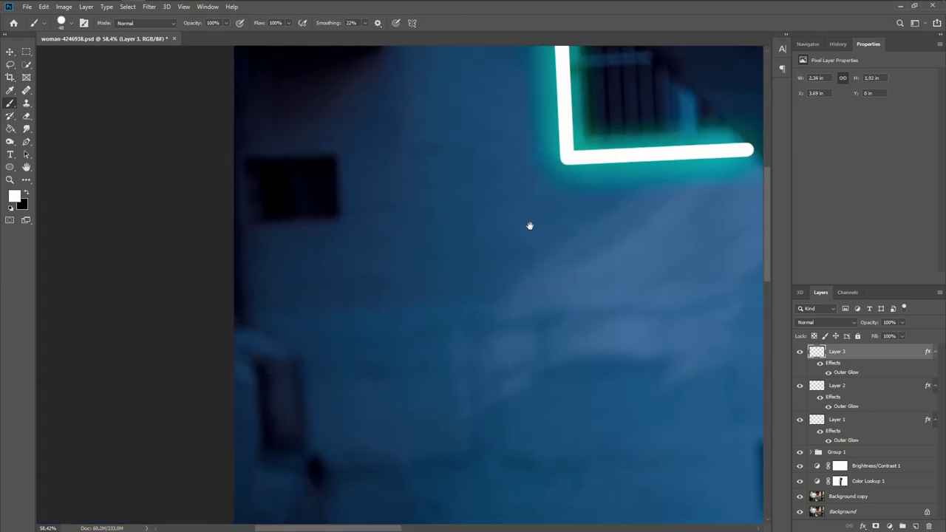
left_click(244, 156)
left_click(337, 153, "shift")
left_click(343, 218, "shift")
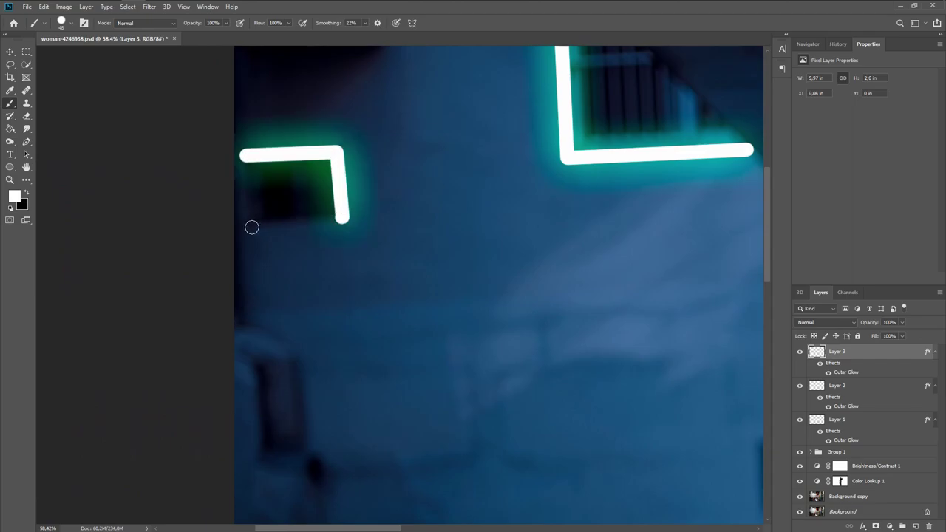
scroll(252, 228, "down", 2)
scroll(591, 348, "down", 2)
scroll(500, 310, "down", 2)
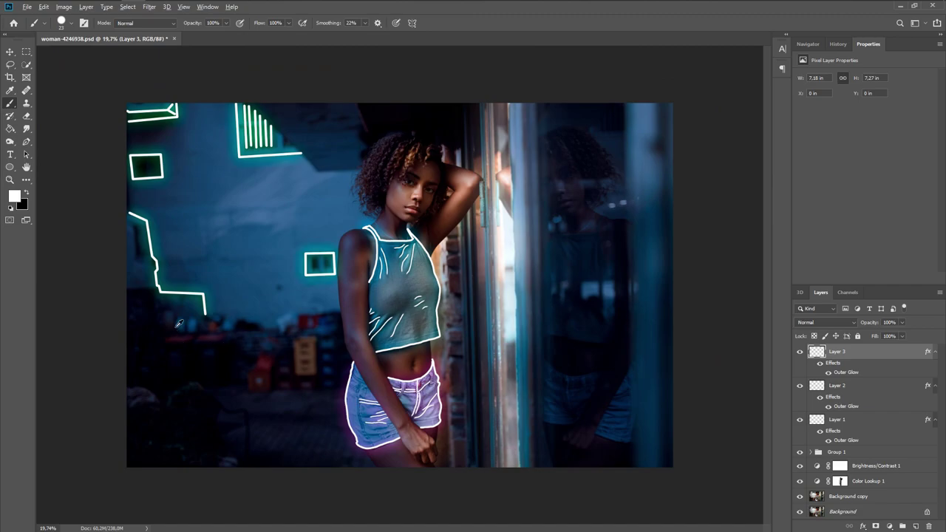
scroll(179, 323, "down", 1)
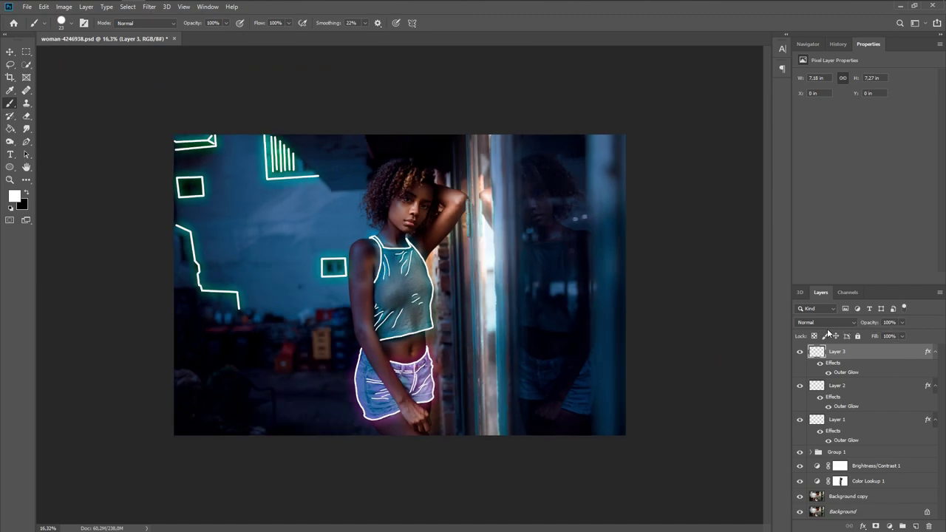
Step: Choose Gaussian Blur from the Filter > Blur menu for Layer 3's green lines
left_click(147, 7)
mouse_move(154, 119)
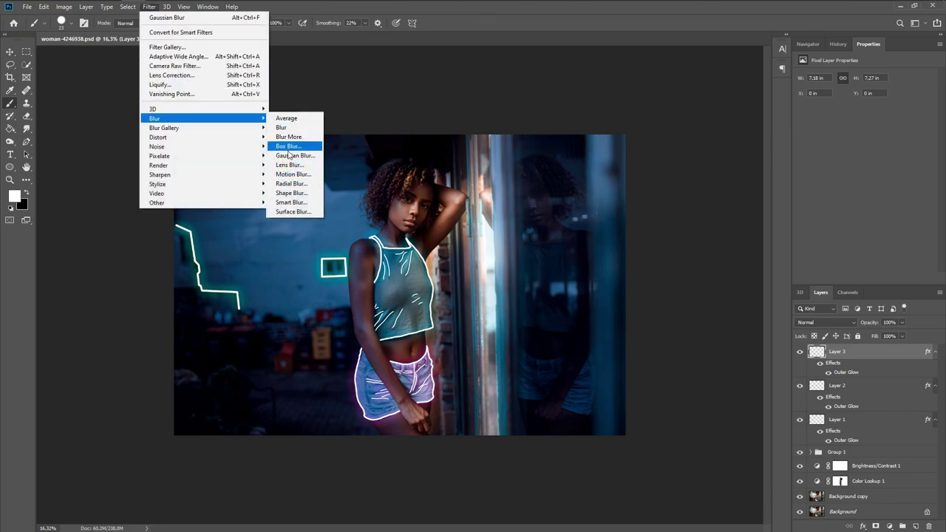
left_click(294, 155)
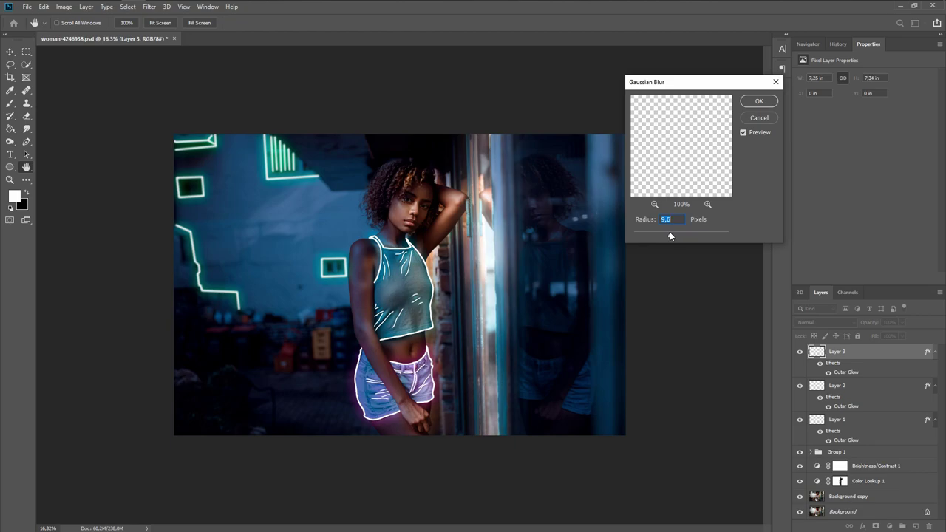
Step: Apply the 10-pixel Gaussian Blur, then return to the Brush tool
type("0")
key("Return")
key("b")
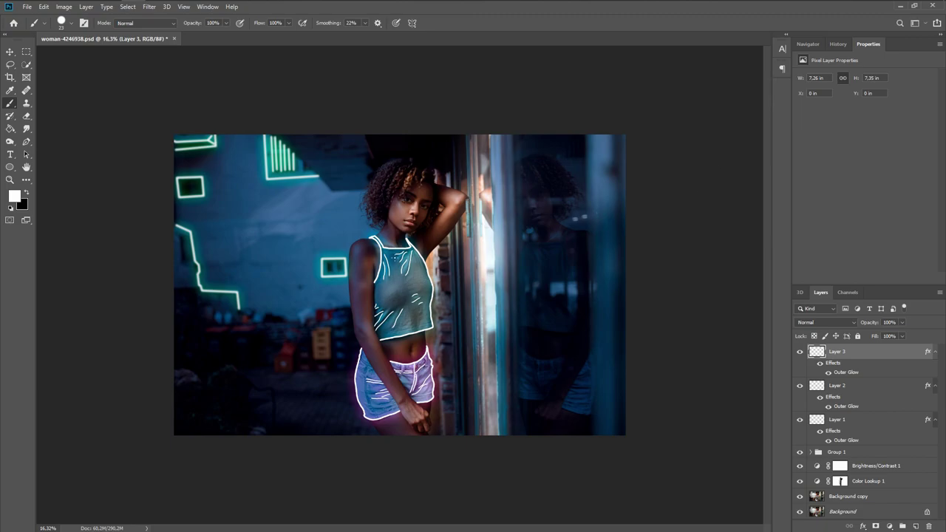
scroll(370, 239, "down", 1)
scroll(366, 237, "up", 1)
scroll(362, 233, "up", 1)
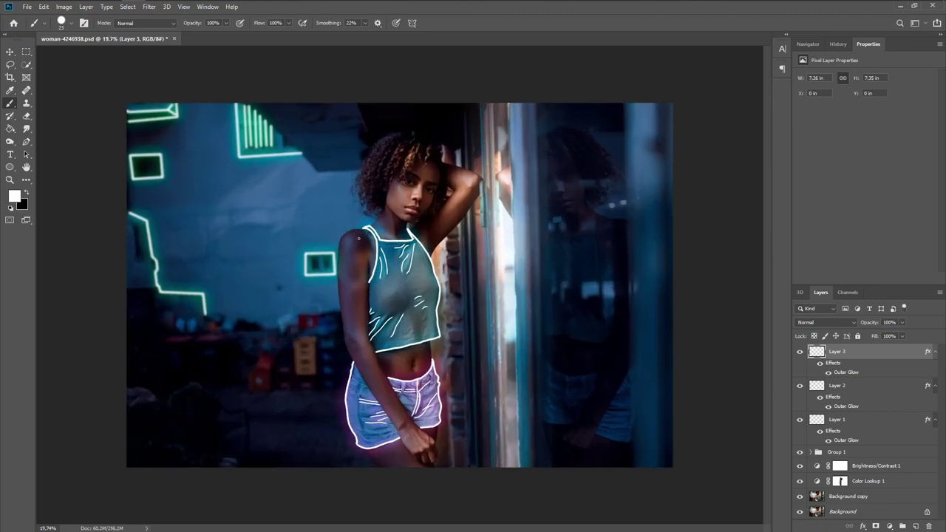
scroll(475, 231, "up", 1)
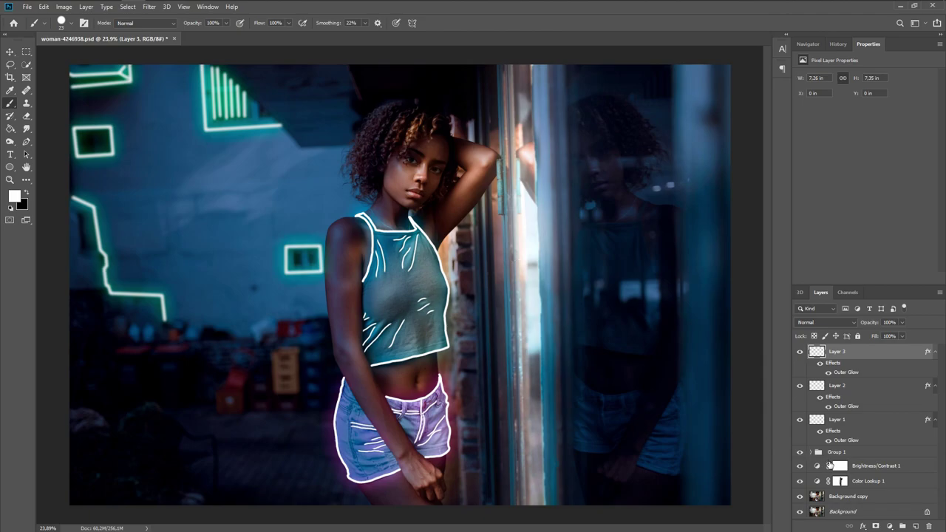
Step: On the Color Lookup 1 mask, use a soft round brush at 44% flow, size about 150
left_click(838, 482)
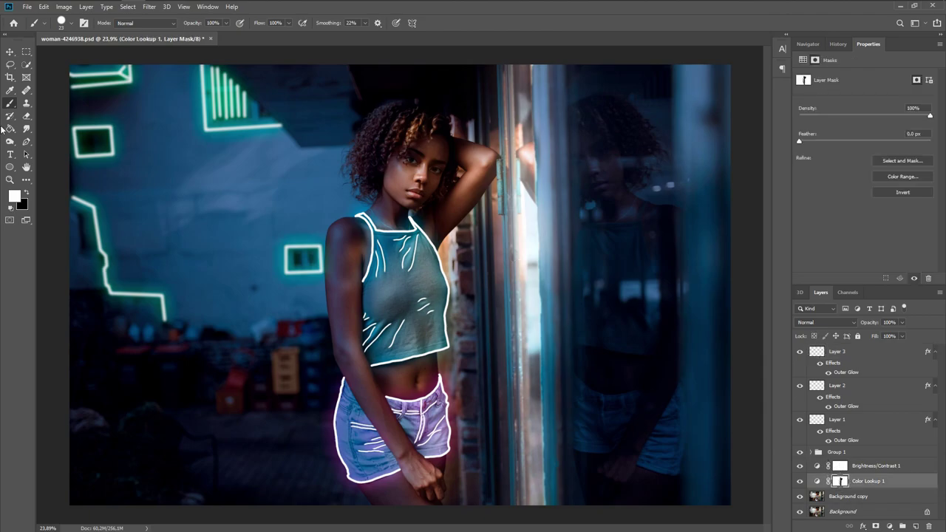
right_click(441, 274)
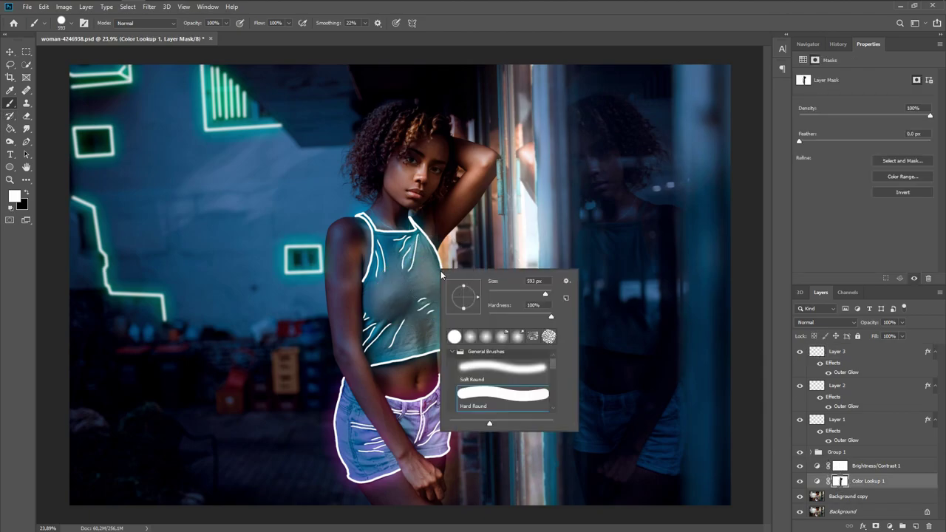
left_click(488, 367)
key("Return")
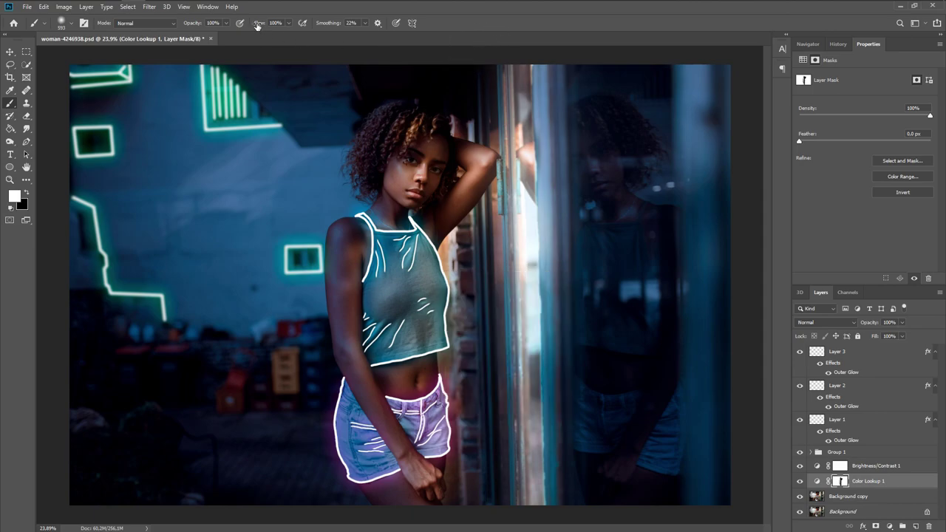
left_click_drag(257, 26, 217, 28)
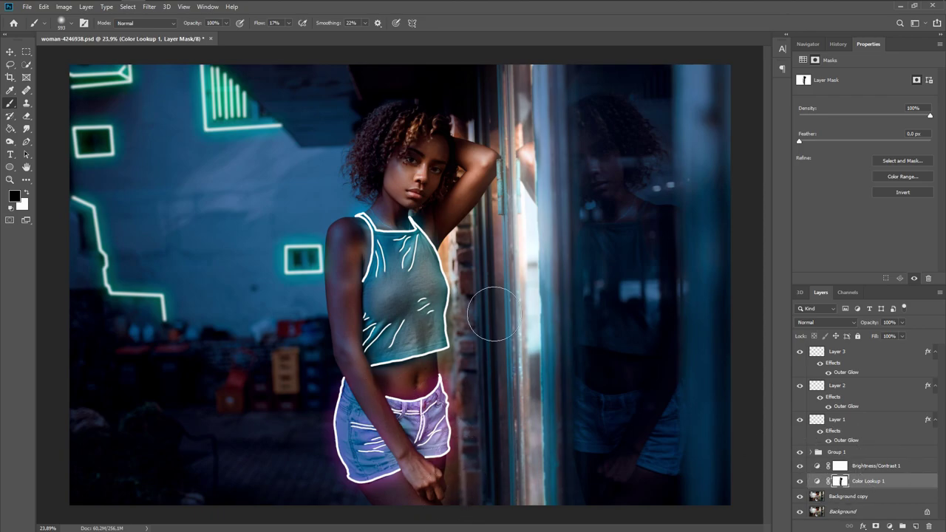
scroll(440, 273, "up", 3)
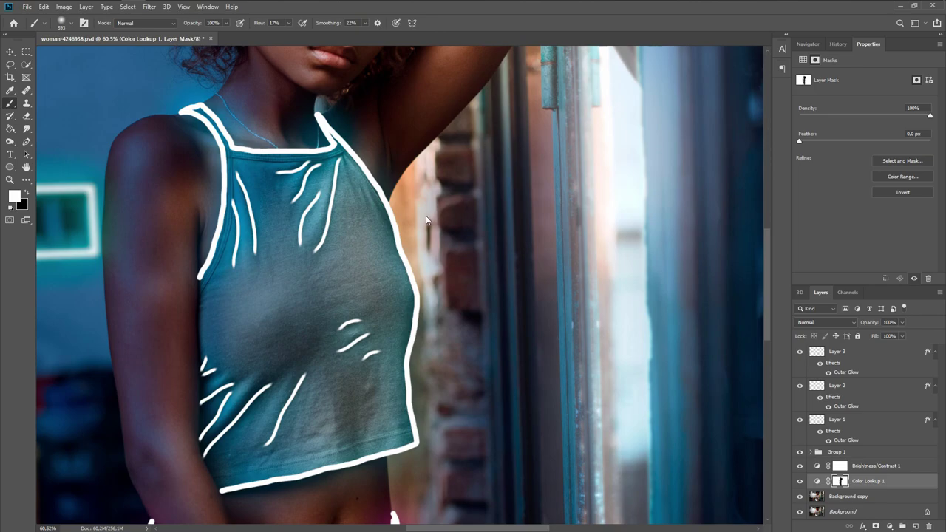
left_click_drag(422, 206, 377, 218)
Step: Paint over the orange area beside the armpit so it turns blue
left_click_drag(427, 152, 420, 177)
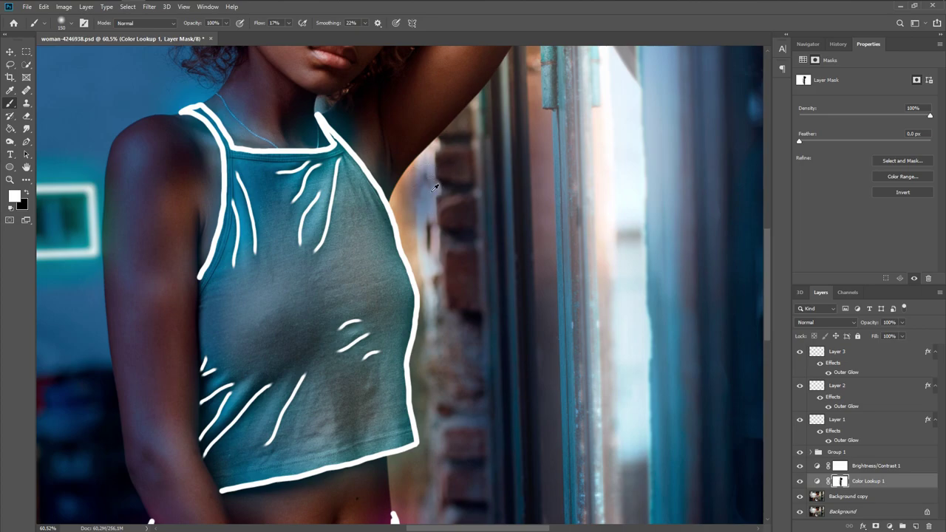
scroll(441, 184, "up", 5)
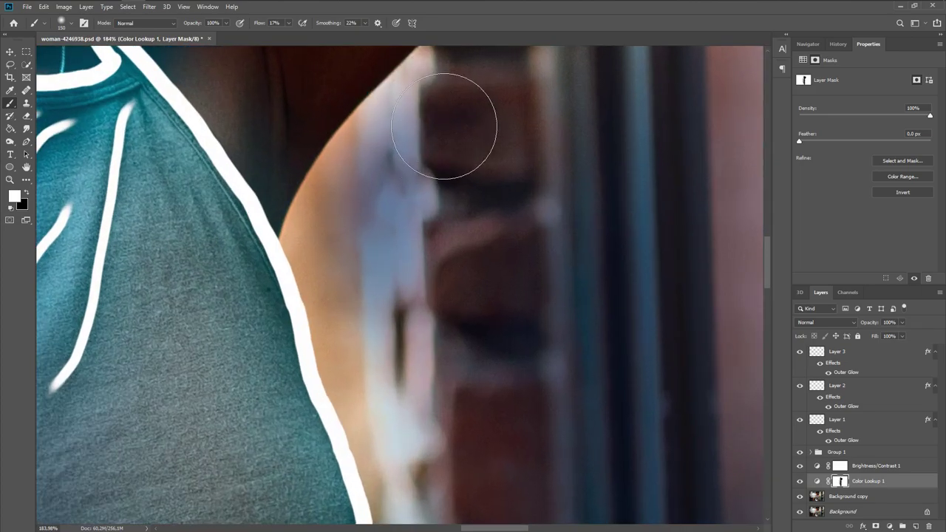
mouse_move(428, 149)
left_mouse_down()
mouse_move(351, 283)
mouse_move(359, 302)
mouse_move(407, 306)
mouse_move(333, 271)
left_mouse_up()
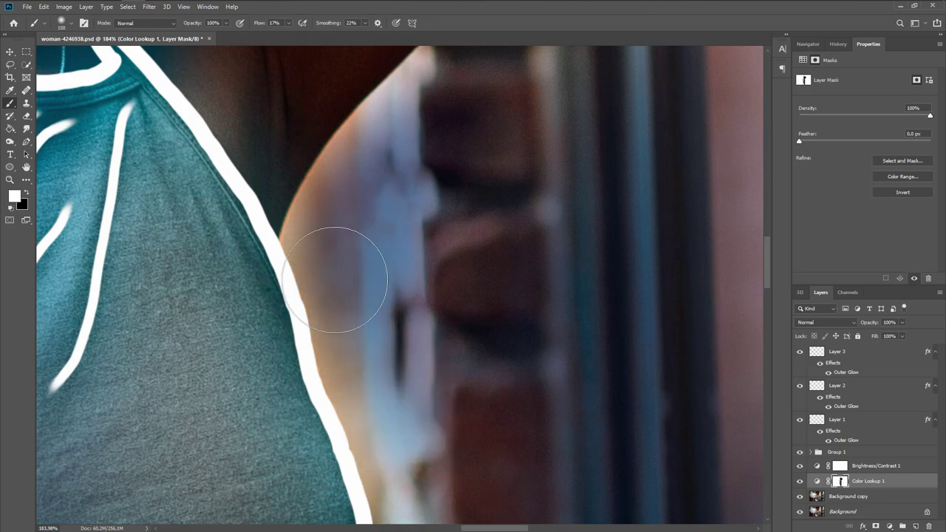
mouse_move(393, 364)
left_mouse_down()
mouse_move(359, 275)
mouse_move(422, 126)
left_mouse_up()
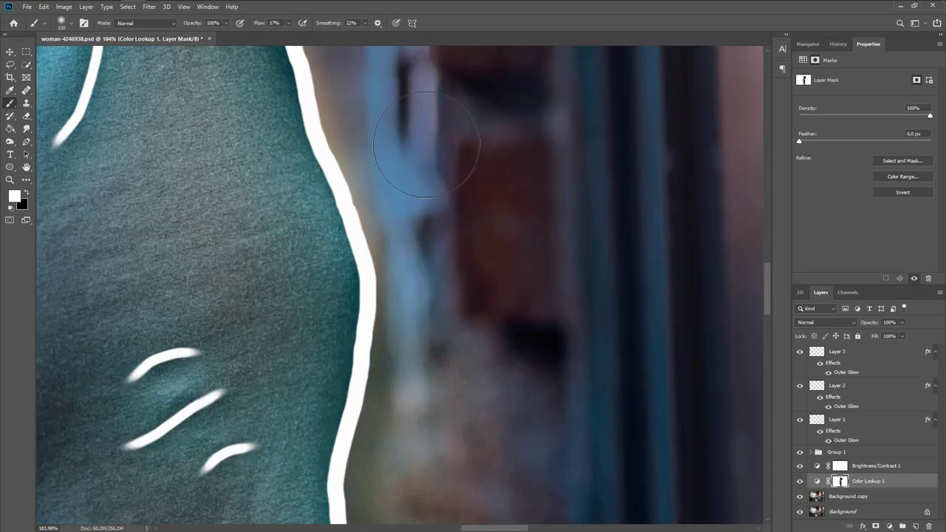
scroll(462, 135, "down", 5)
scroll(528, 316, "down", 2)
scroll(433, 327, "down", 5)
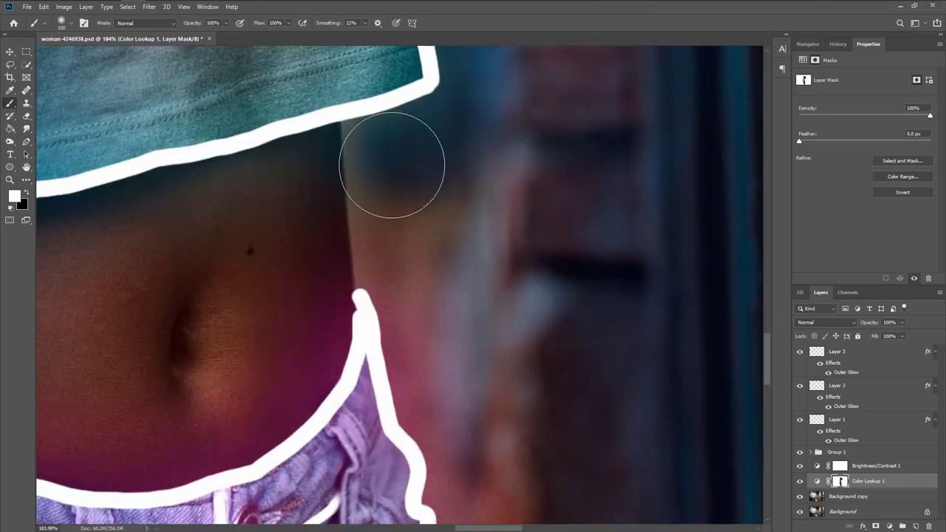
scroll(390, 169, "down", 5)
scroll(443, 126, "down", 3)
scroll(433, 106, "up", 5)
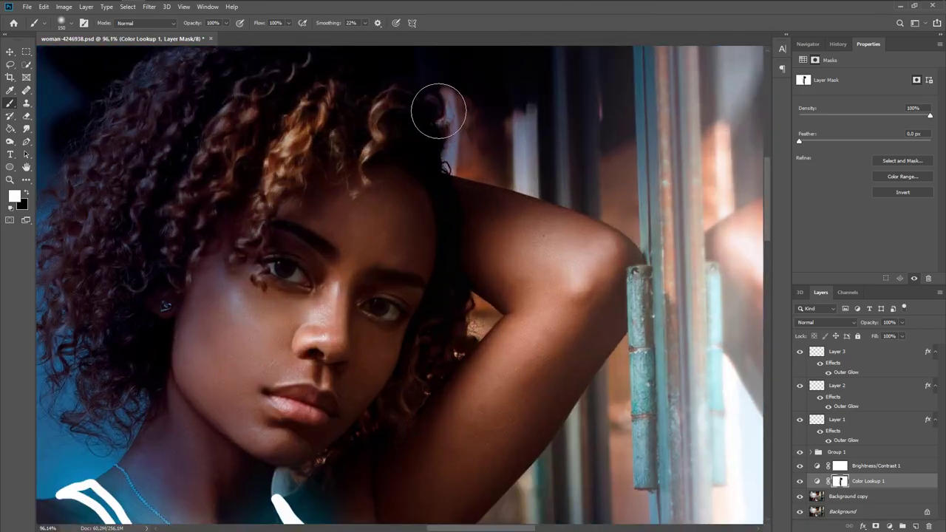
scroll(370, 252, "down", 2)
scroll(414, 259, "down", 5)
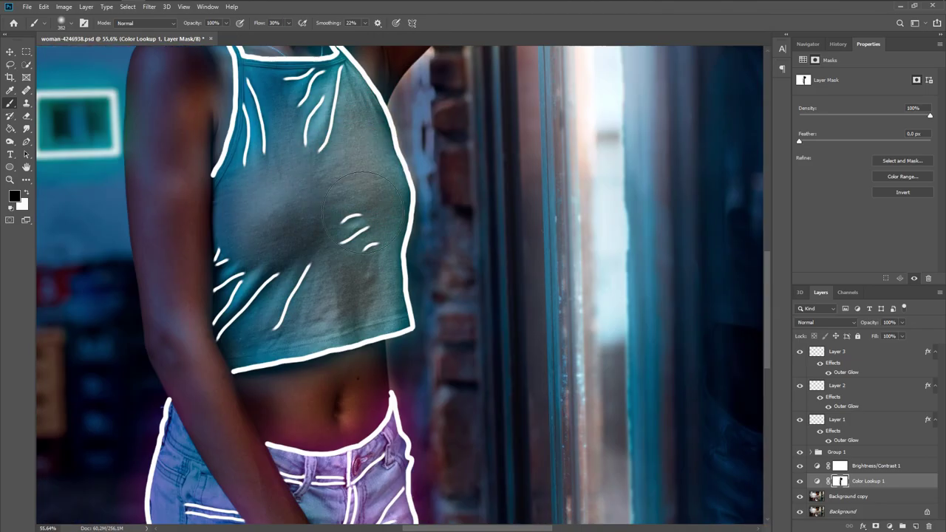
Step: Set the brush flow to 30% with white as the paint colour
key("x")
key("shift+3")
scroll(453, 275, "down", 3)
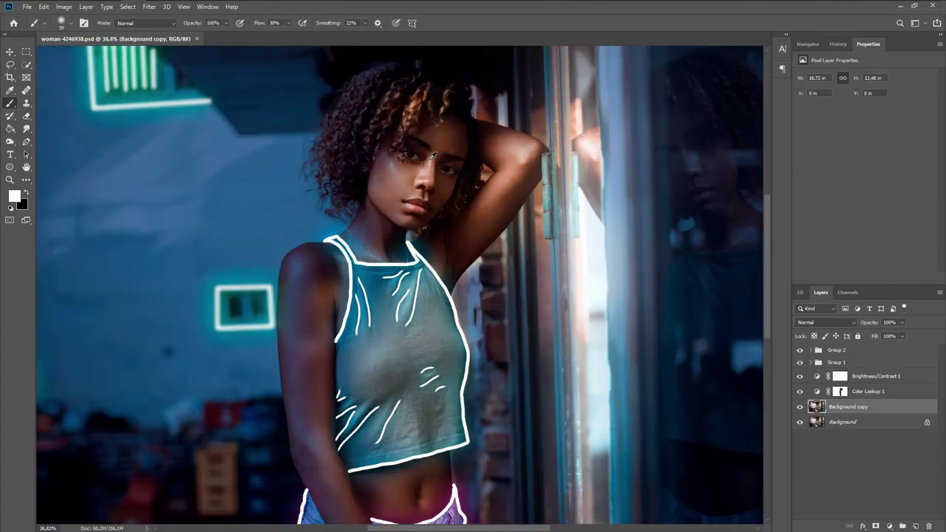
scroll(418, 131, "up", 2)
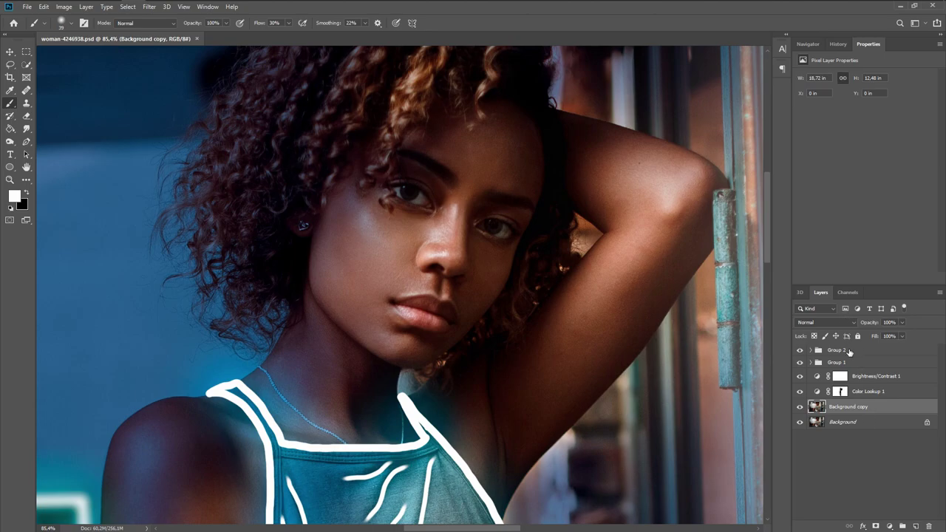
Step: Group the layers from Group 1 down to Background copy into Group 3
left_click(849, 352)
right_click(849, 353)
left_click(849, 450)
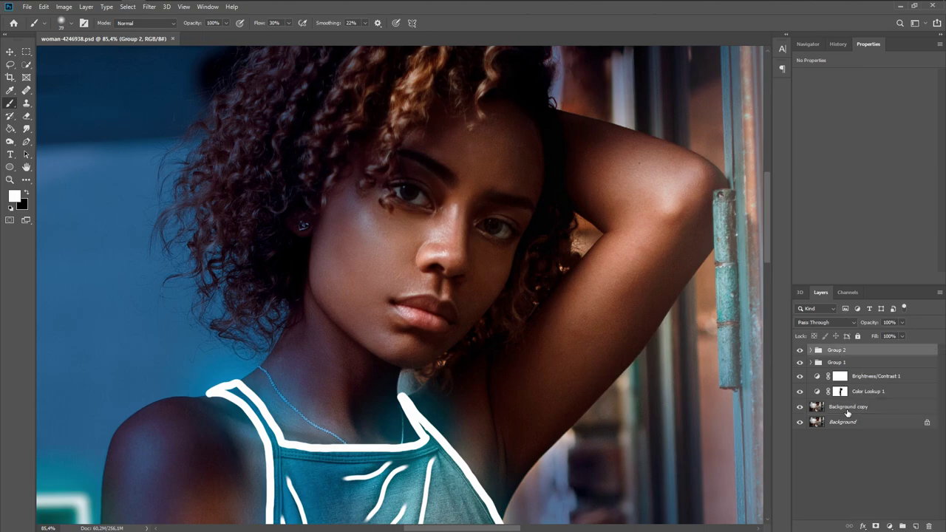
left_click(847, 409)
left_click(843, 362, "shift")
key("ctrl+g")
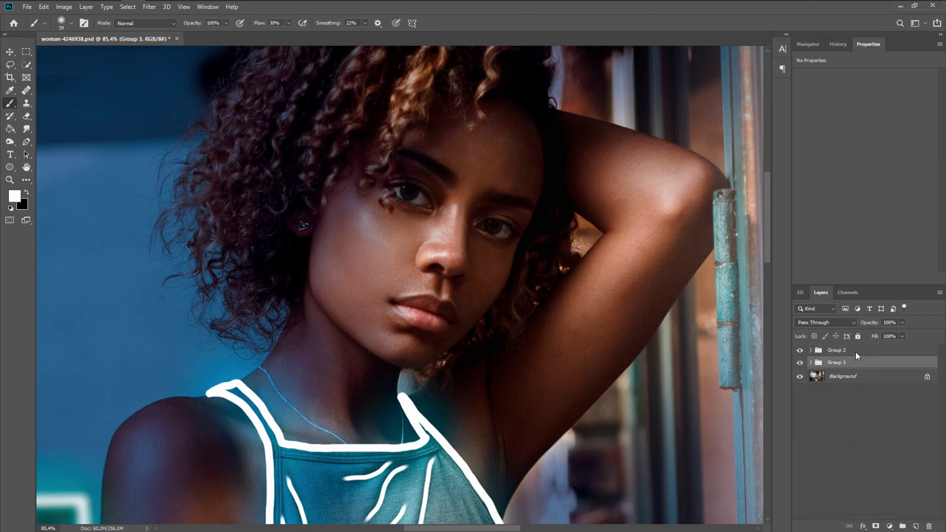
Step: Add a Hue/Saturation layer with Lightness +100 and invert its mask to hide it
left_click(855, 352)
left_click(886, 525)
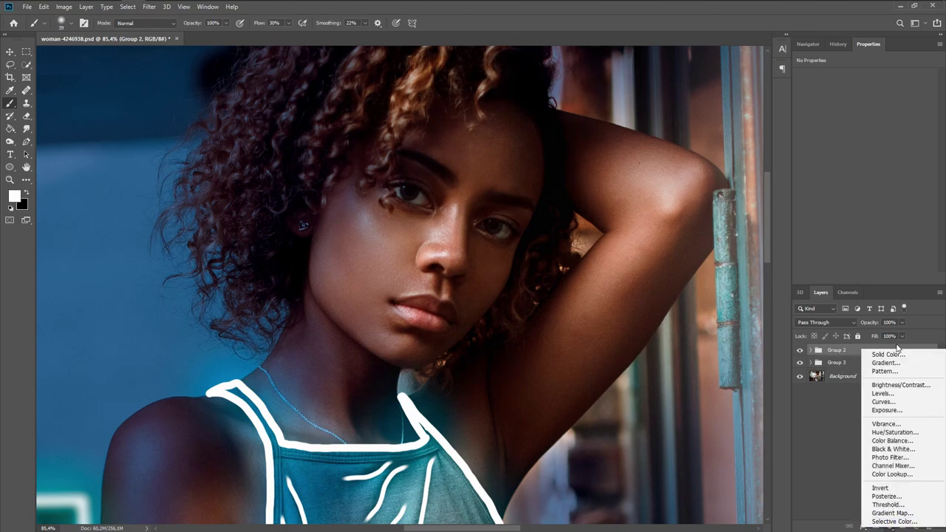
left_click(896, 431)
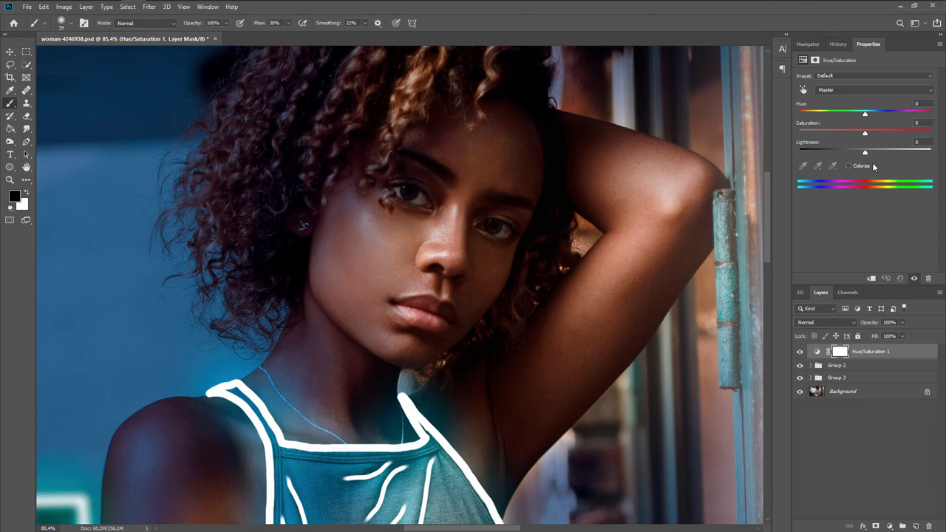
left_click_drag(888, 154, 925, 157)
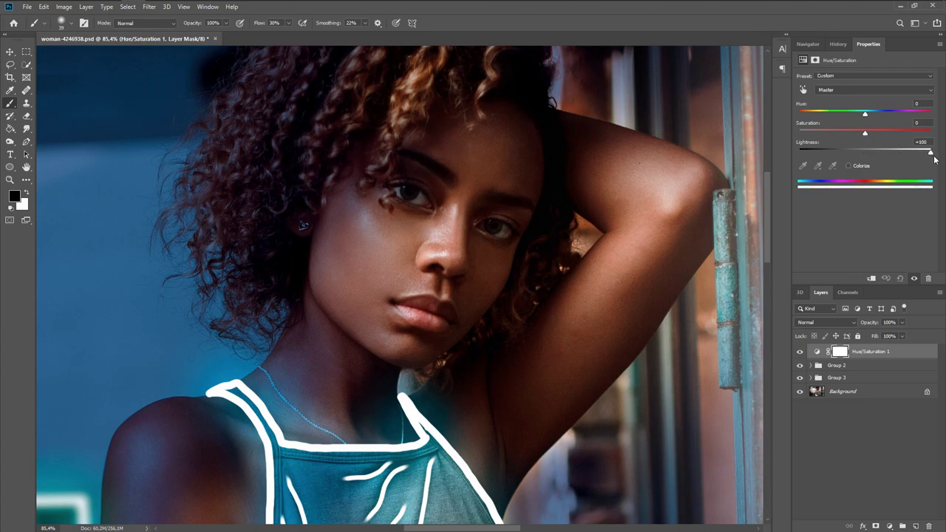
key("ctrl+i")
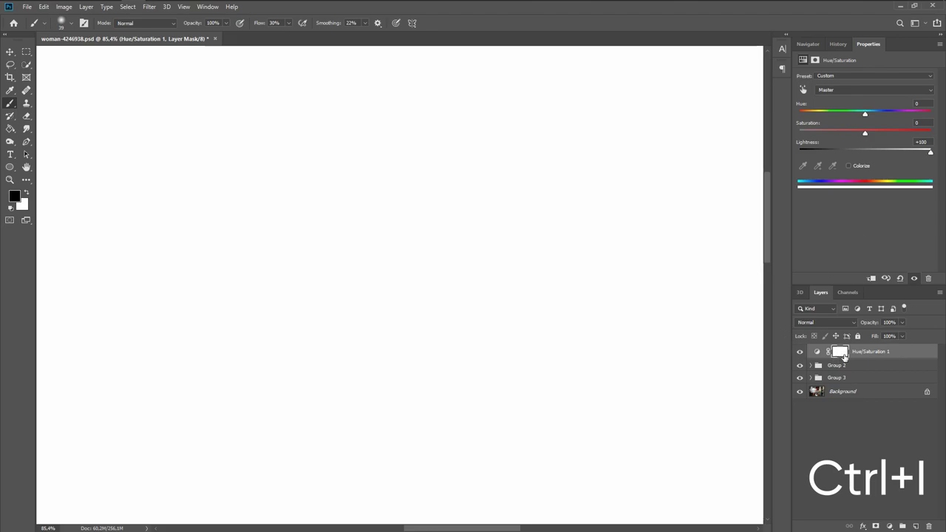
left_click(841, 353)
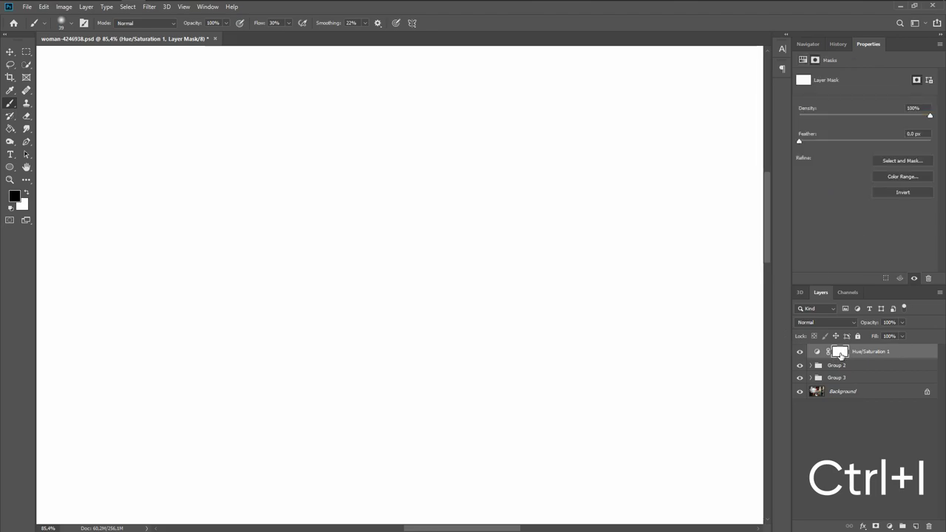
key("ctrl+i")
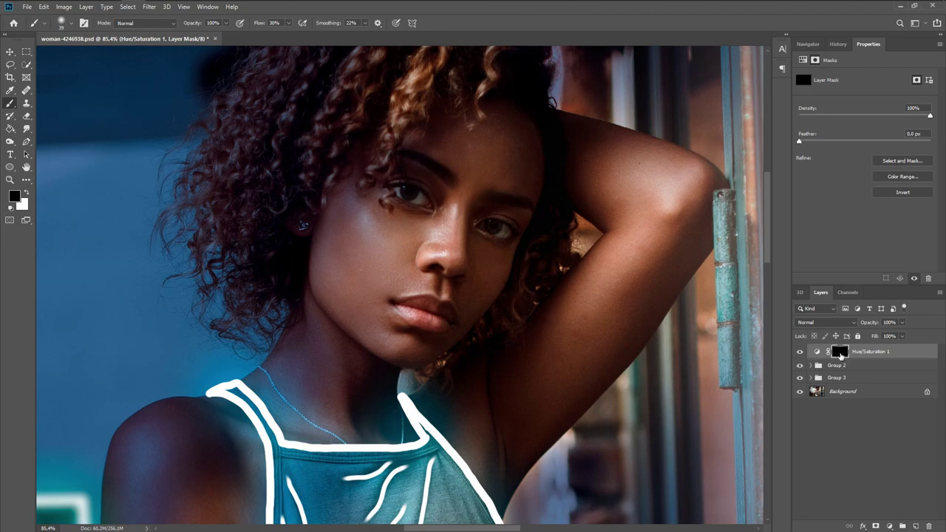
Step: Switch to a Soft Round brush shrunk to just a few pixels
scroll(507, 194, "up", 5)
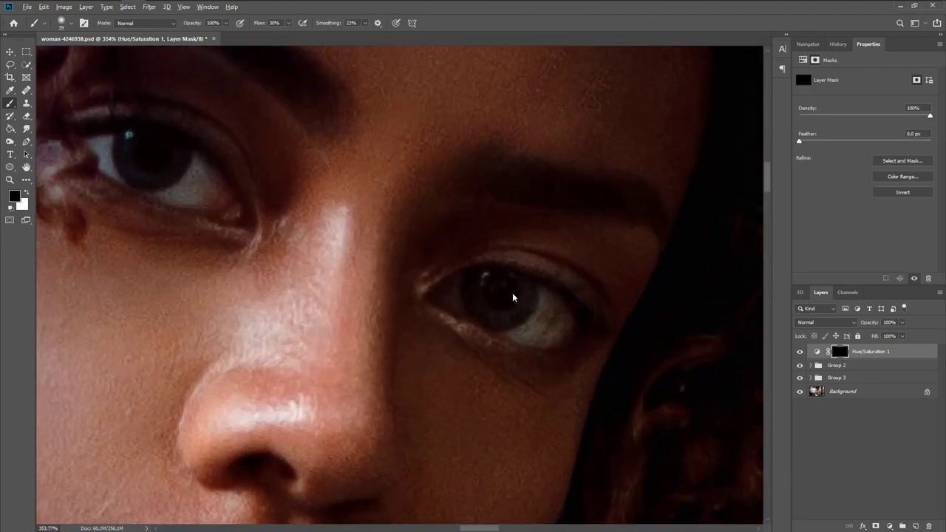
left_click_drag(492, 294, 469, 291)
right_click(368, 190)
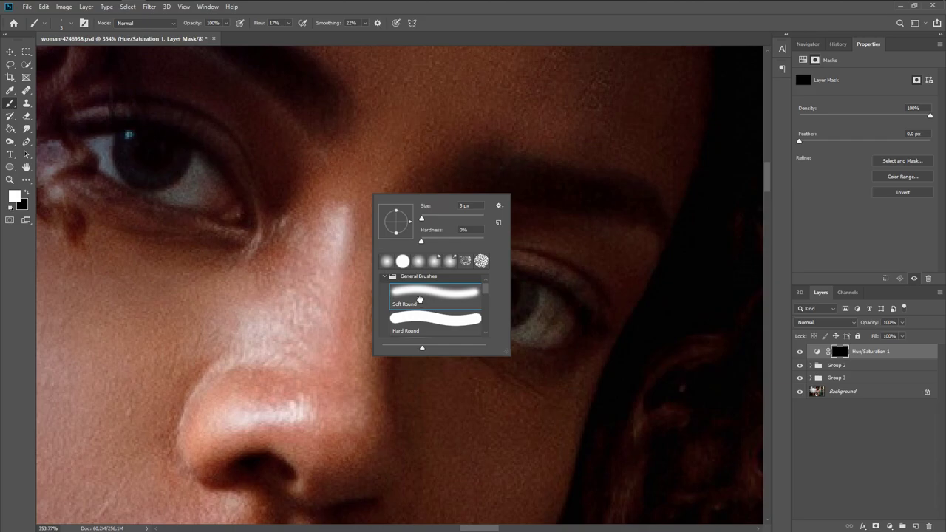
left_click(470, 42)
scroll(459, 298, "up", 5)
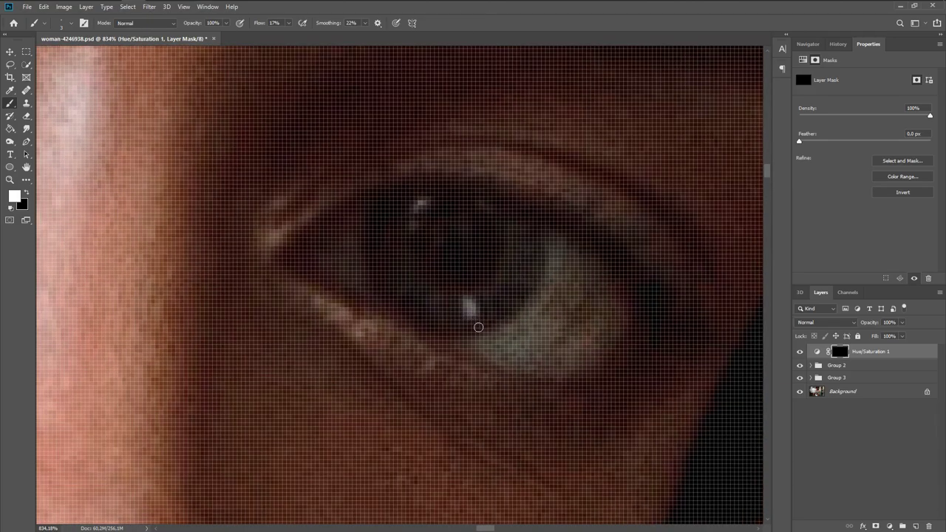
scroll(482, 301, "down", 3)
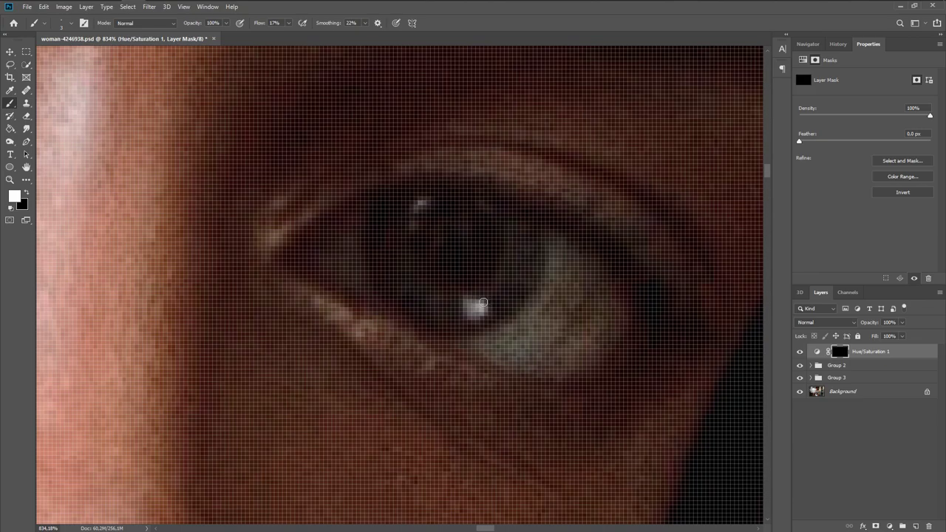
scroll(505, 307, "down", 4)
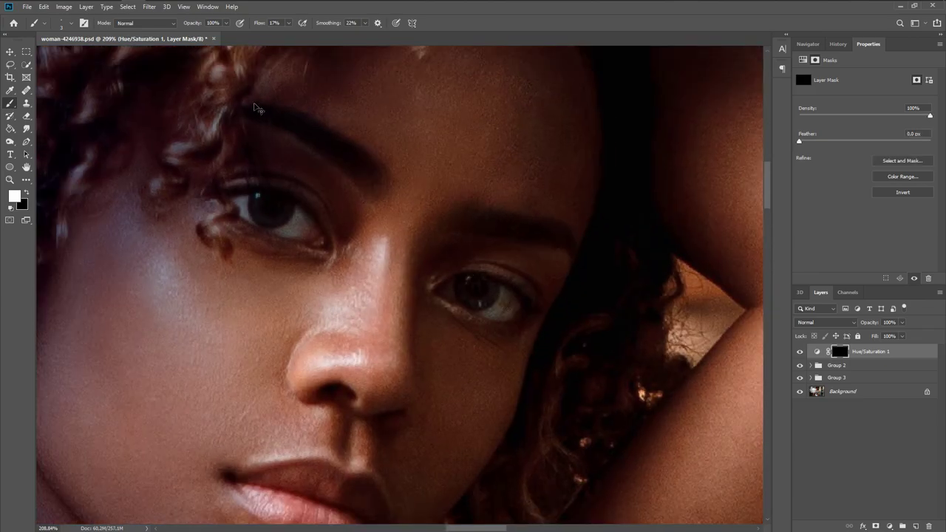
Step: Zoom in and paint white over the right eye's catchlight and both iris rims
key("z")
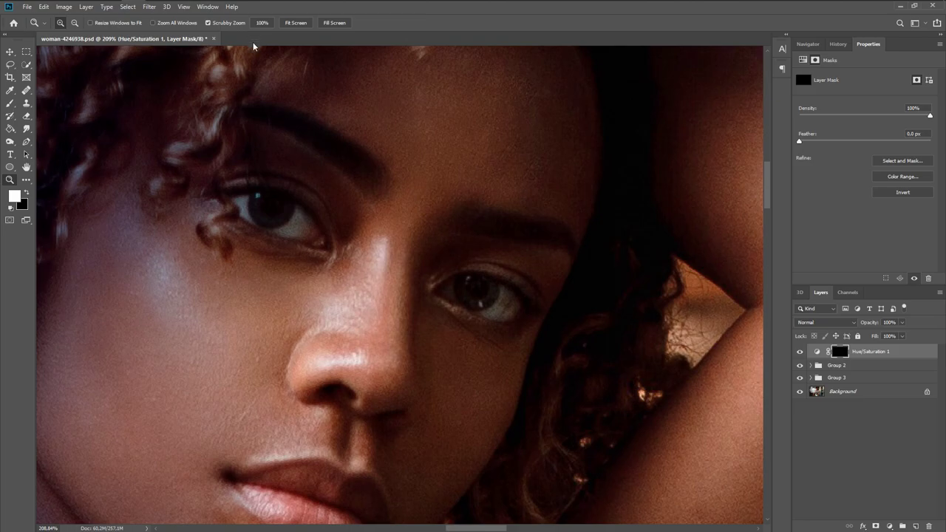
left_click(10, 104)
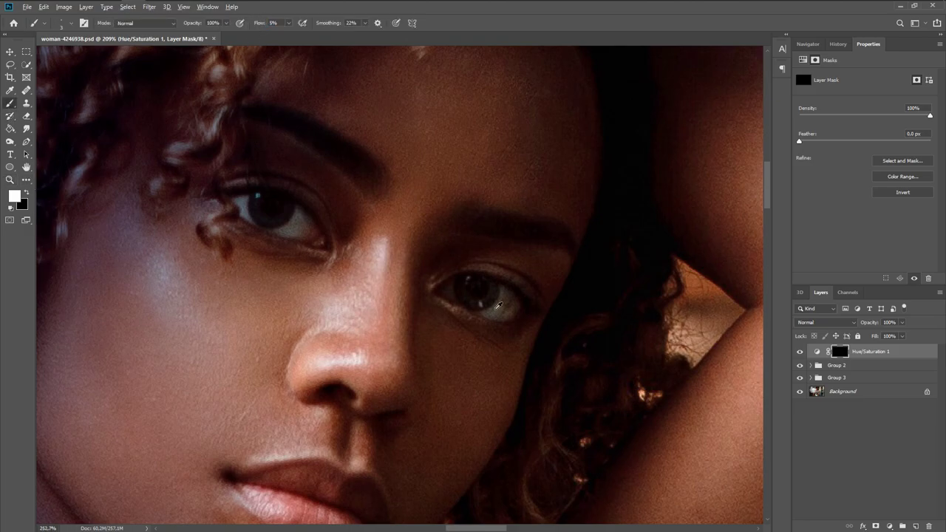
scroll(451, 296, "up", 3)
scroll(452, 296, "up", 3)
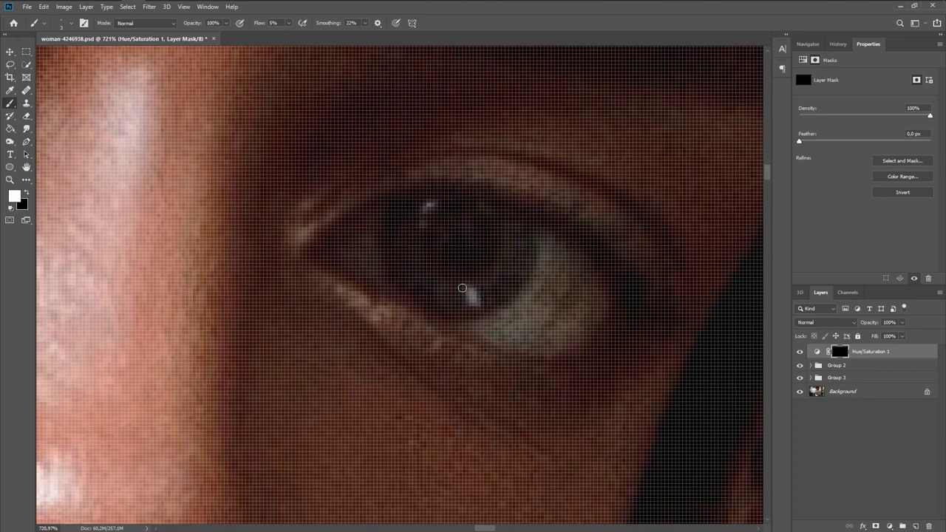
mouse_move(454, 280)
left_mouse_down()
mouse_move(401, 258)
mouse_move(481, 285)
mouse_move(518, 255)
left_mouse_up()
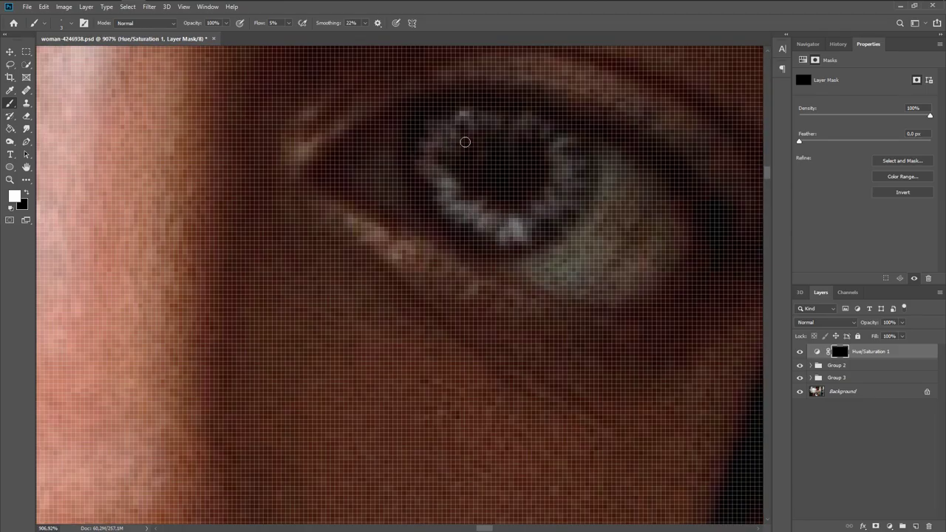
mouse_move(464, 142)
left_mouse_down()
mouse_move(565, 152)
mouse_move(537, 214)
left_mouse_up()
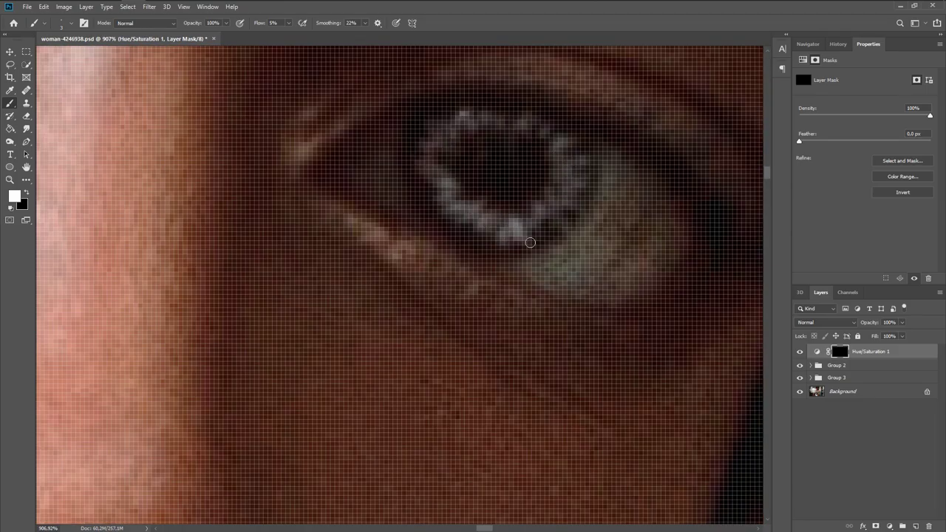
mouse_move(329, 163)
left_mouse_down()
mouse_move(318, 103)
mouse_move(469, 120)
mouse_move(310, 143)
mouse_move(438, 87)
mouse_move(413, 181)
mouse_move(443, 167)
mouse_move(333, 129)
mouse_move(445, 155)
left_mouse_up()
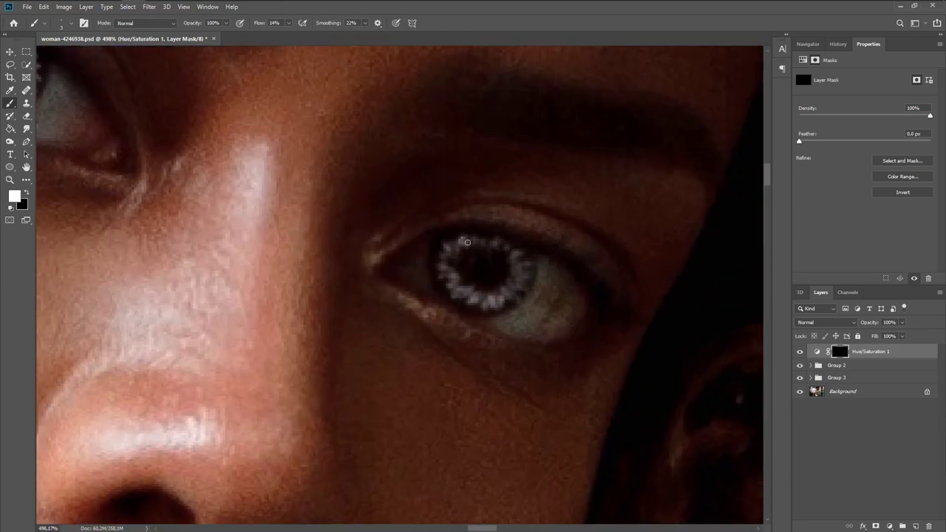